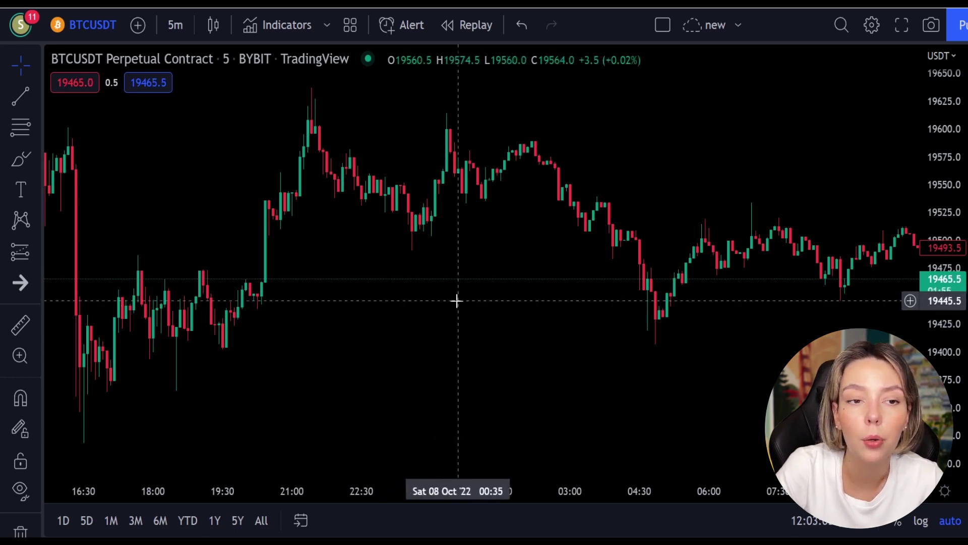
Step: Pan the BTCUSDT 5-minute chart back to the 6 October candles, around 19,960–20,320 USDT
drag(534, 265, 355, 304)
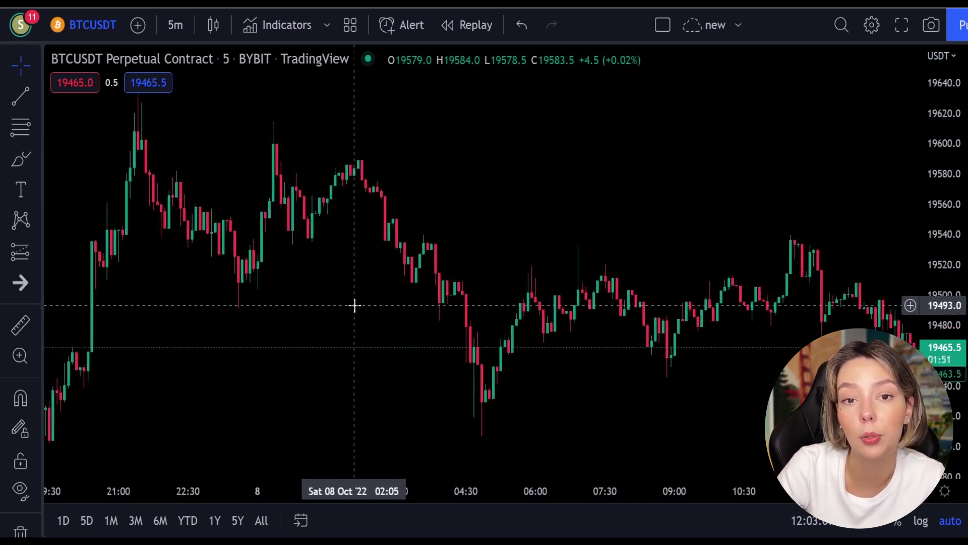
drag(486, 214, 556, 233)
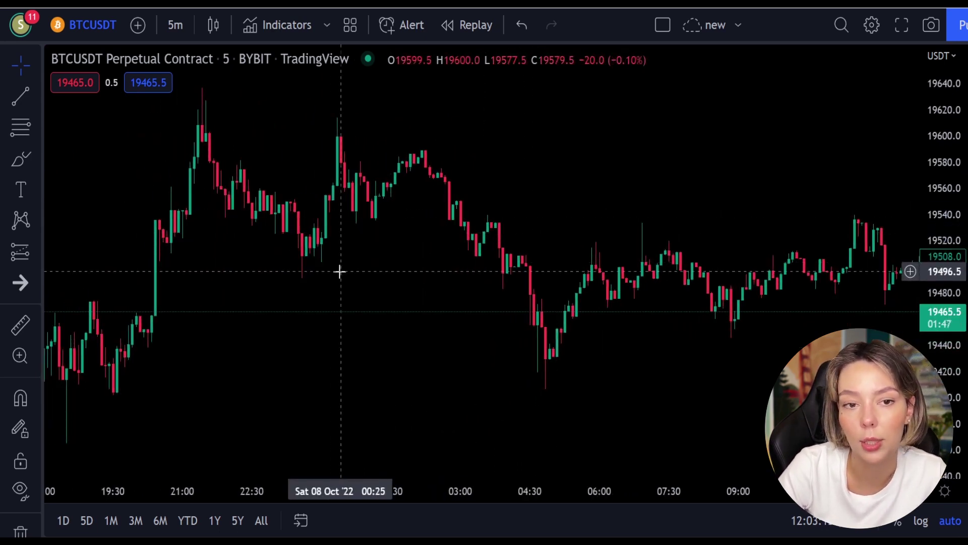
drag(329, 279, 509, 352)
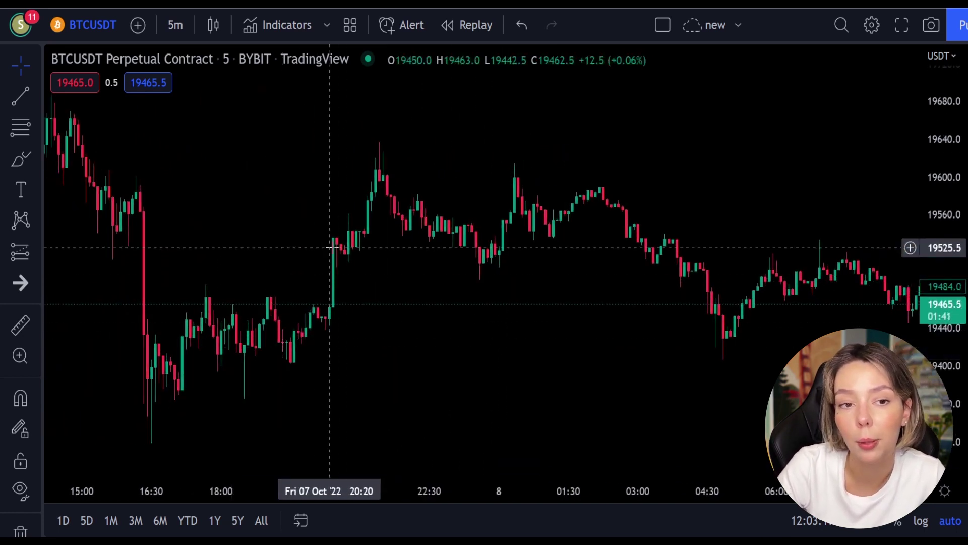
drag(267, 208, 547, 309)
drag(171, 255, 595, 391)
drag(246, 233, 467, 331)
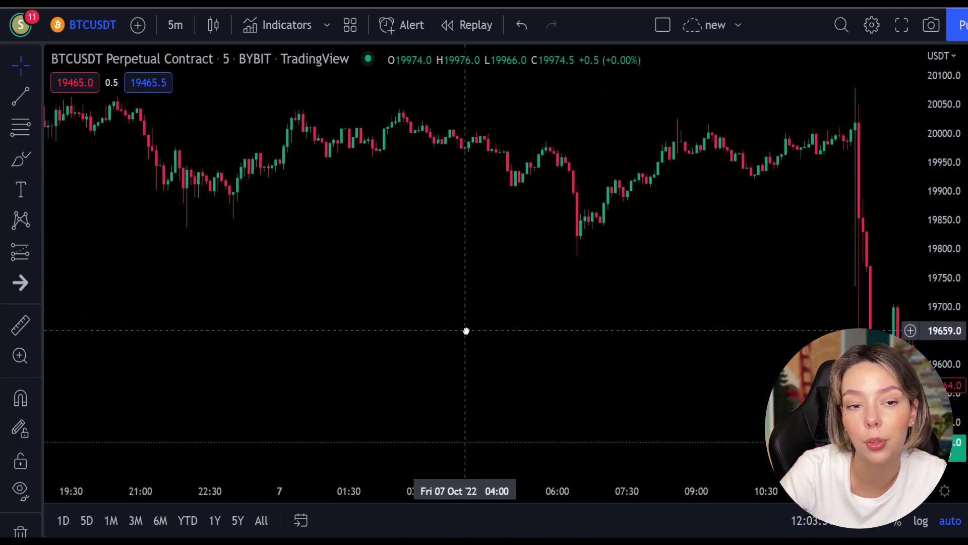
drag(237, 251, 443, 310)
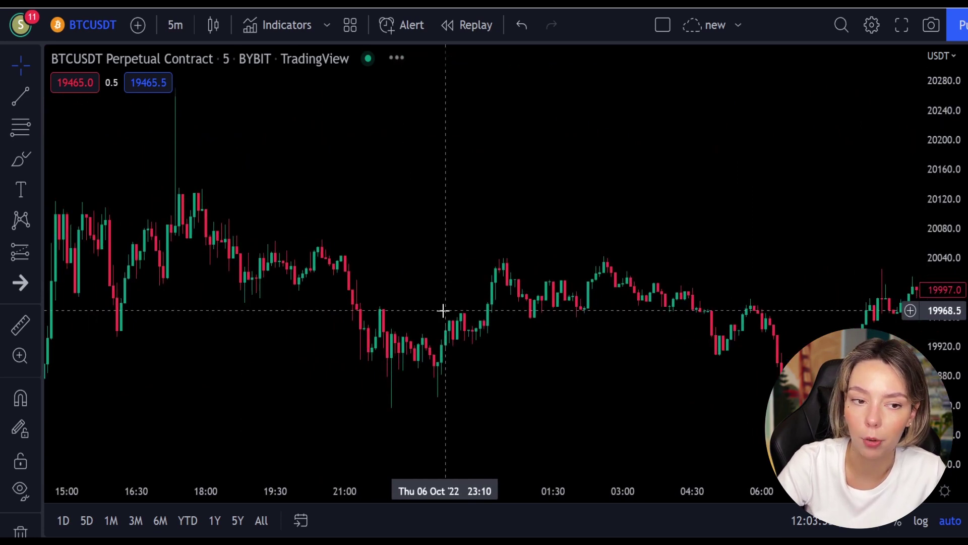
drag(198, 309, 476, 374)
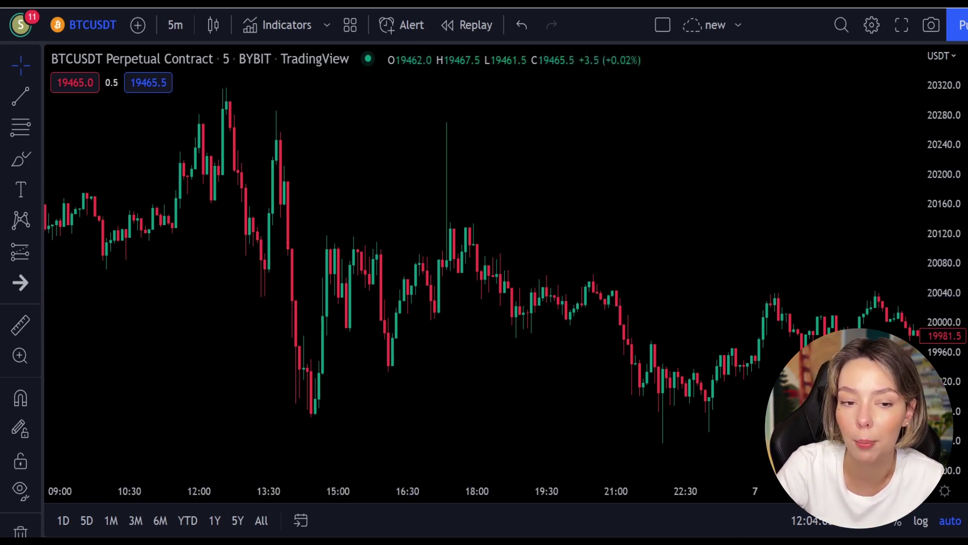
Step: Add the Laguerre RSI indicator to the chart
click(284, 26)
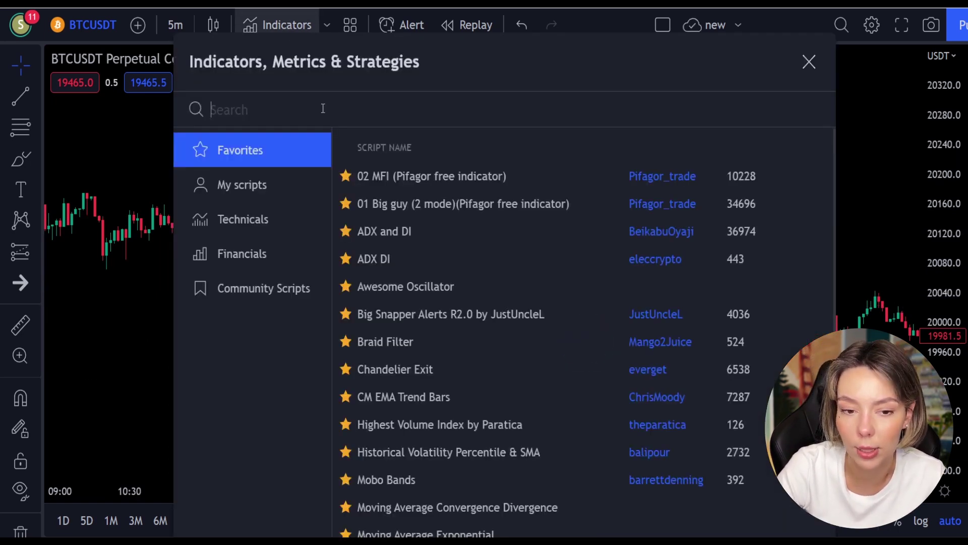
text(la rsi)
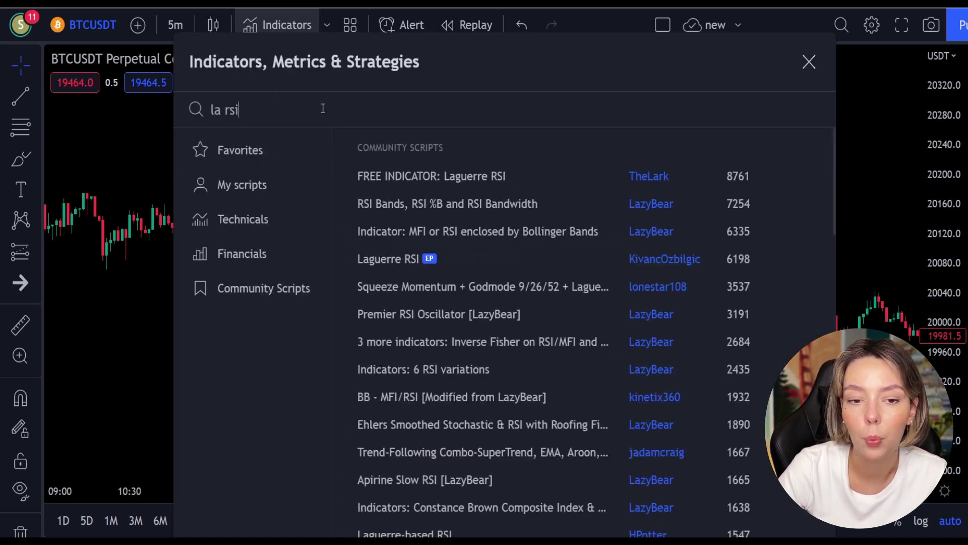
click(394, 259)
click(809, 62)
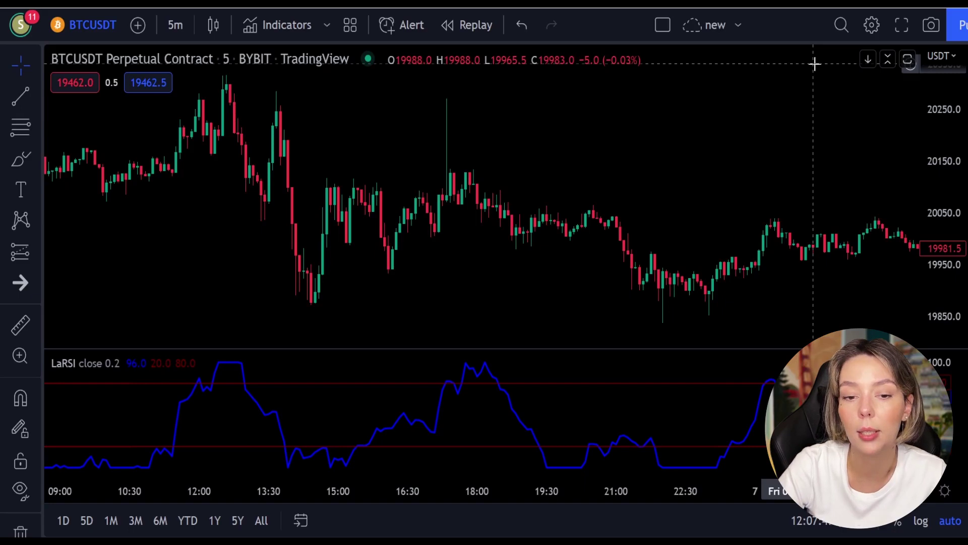
Step: Add the SuperTrend+ indicator and pan back to earlier bars
click(282, 24)
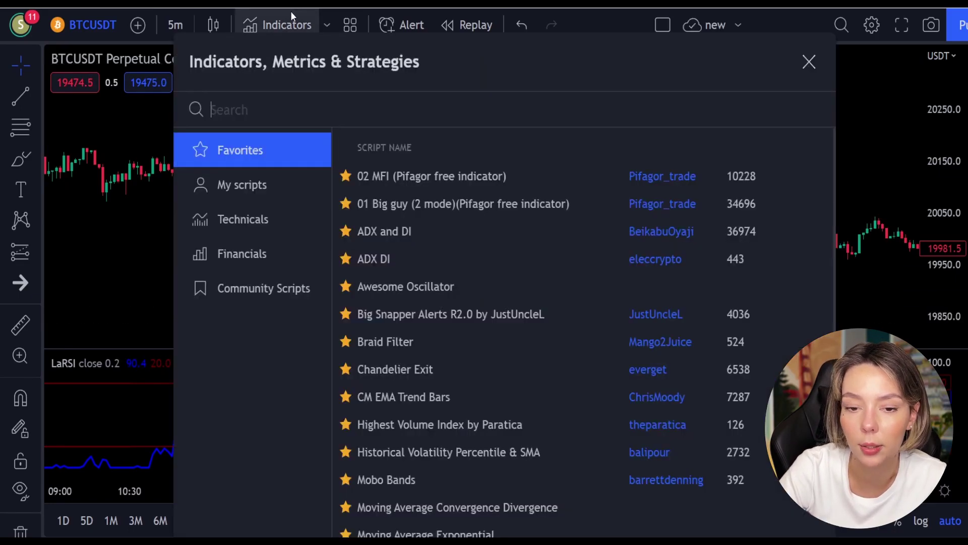
text(supertrend+)
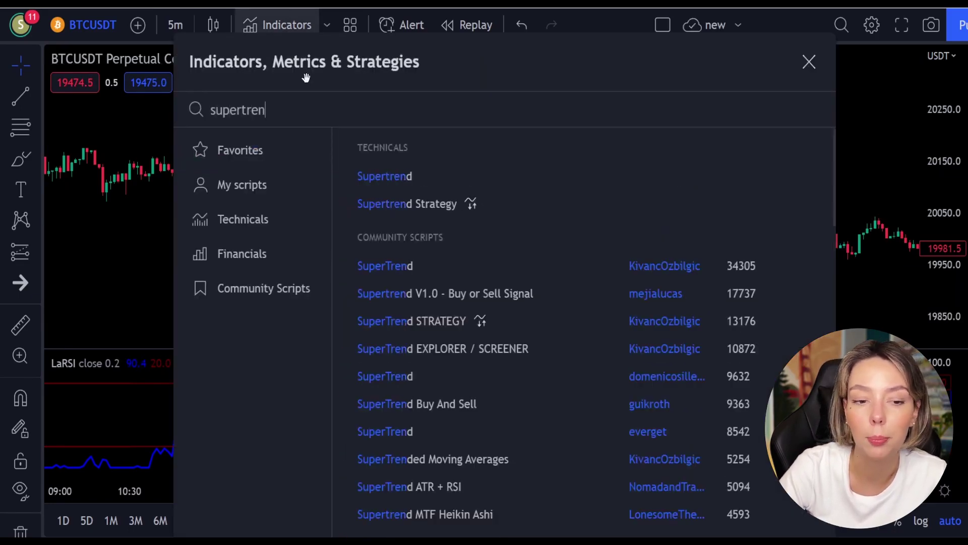
click(459, 179)
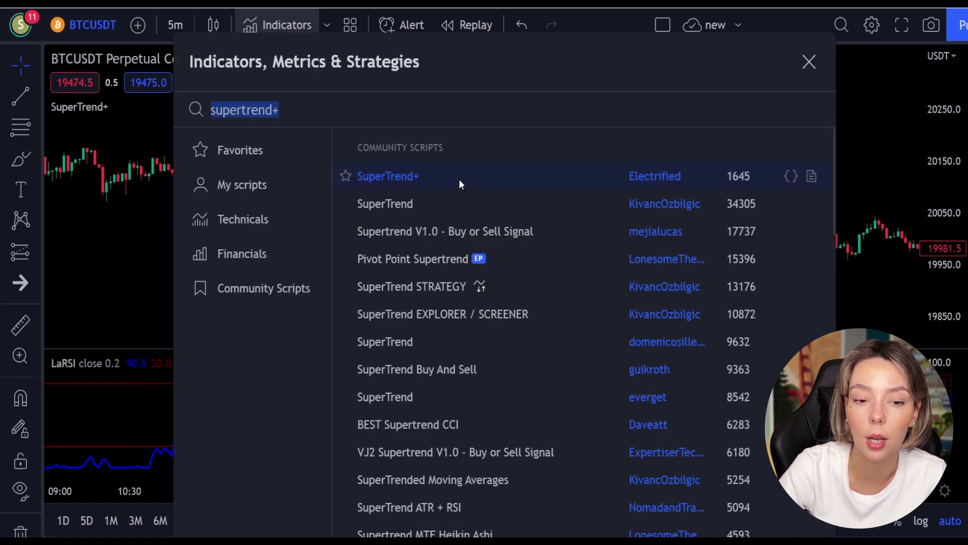
click(809, 63)
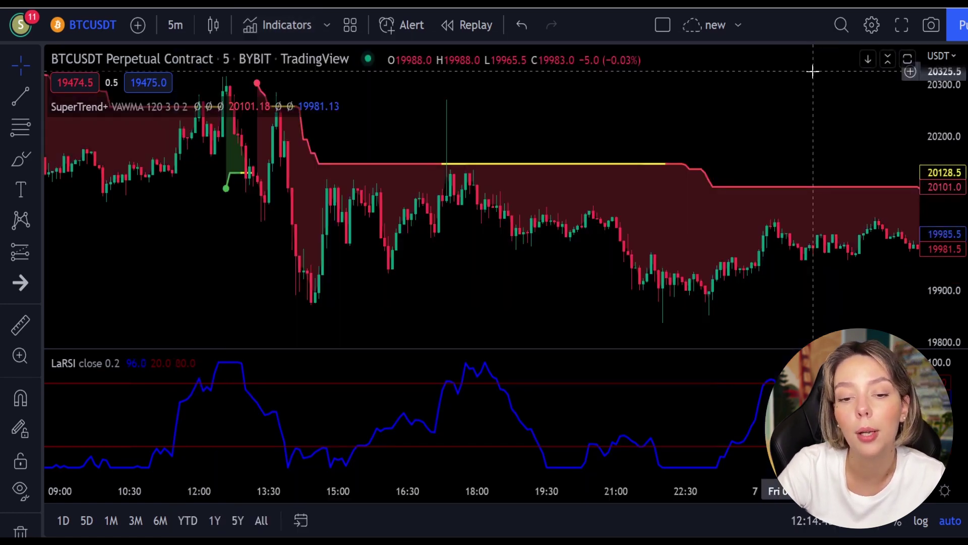
scroll(592, 156, down, 2)
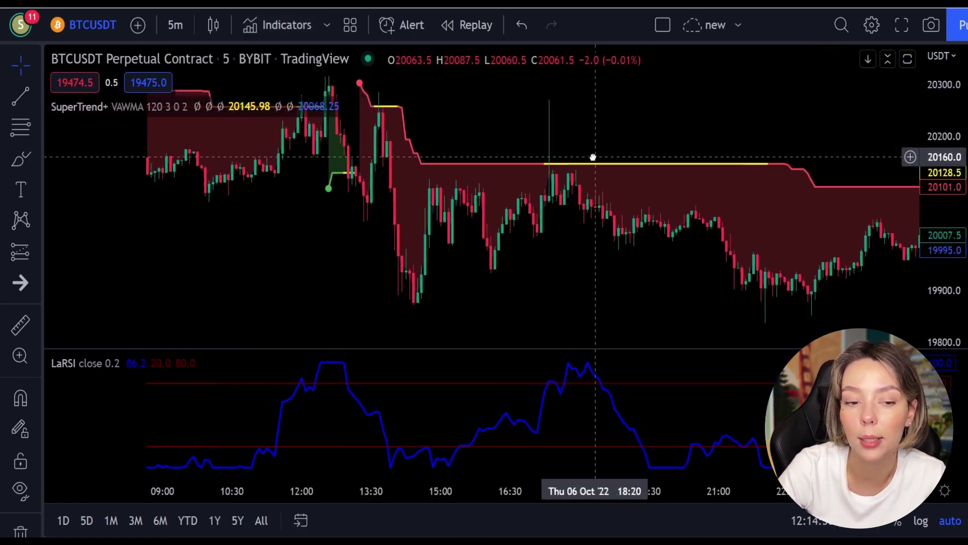
drag(592, 156, 709, 199)
drag(309, 227, 677, 306)
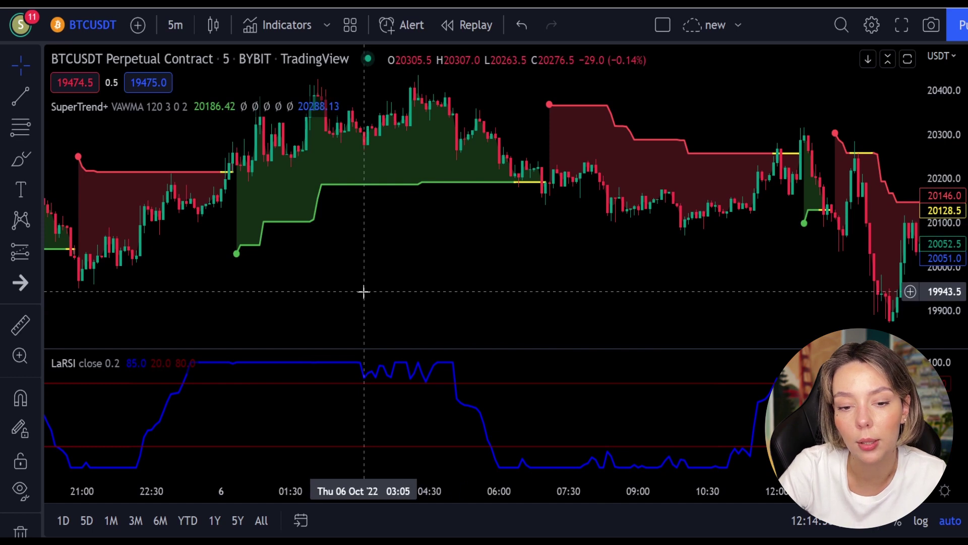
drag(363, 291, 497, 300)
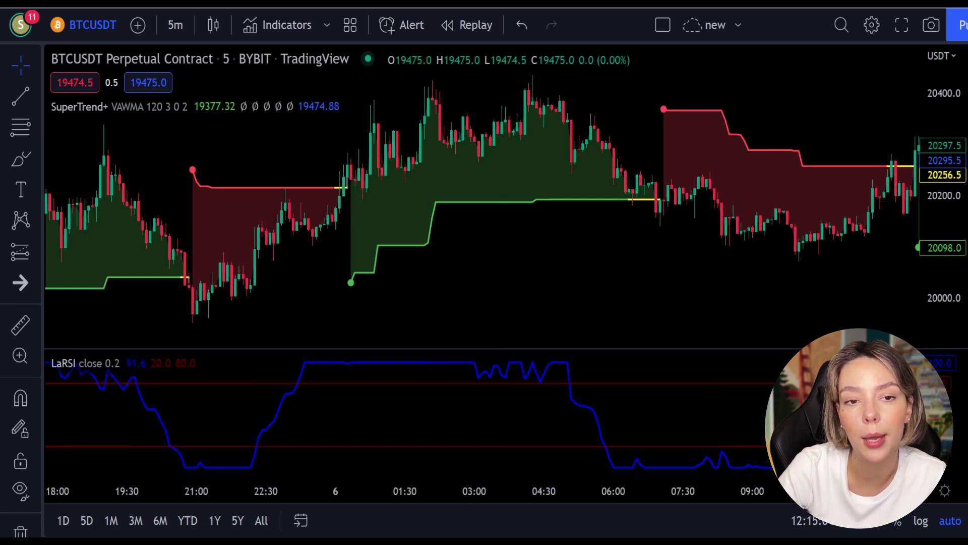
Step: Add Waddah Attar Explosion V2 [SHK] and bring up the SuperTrend+ settings
click(267, 22)
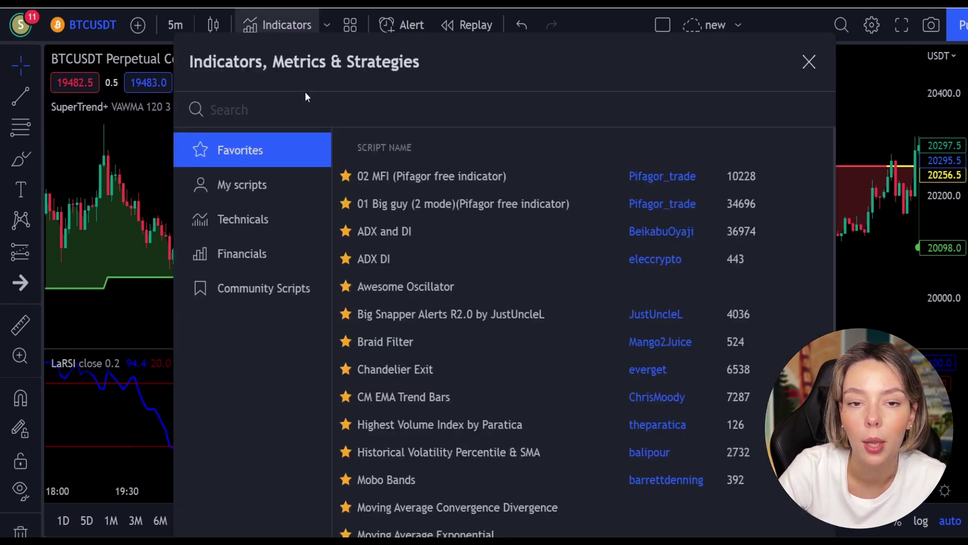
text(waddag)
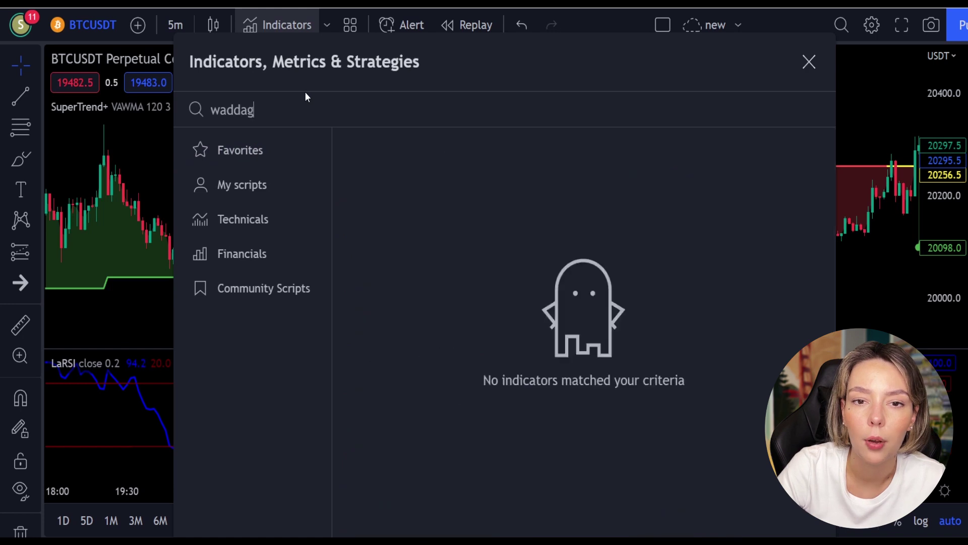
key(BackSpace)
text(h)
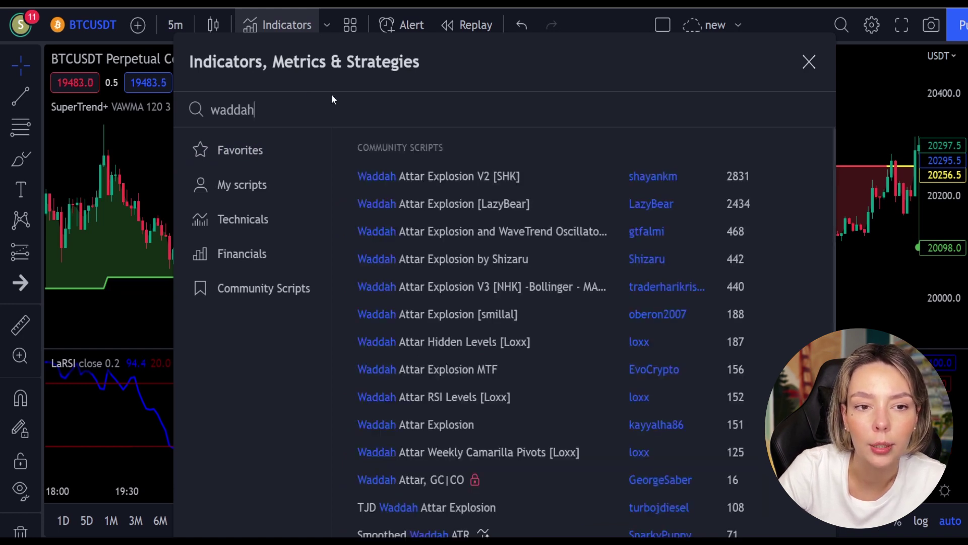
click(452, 174)
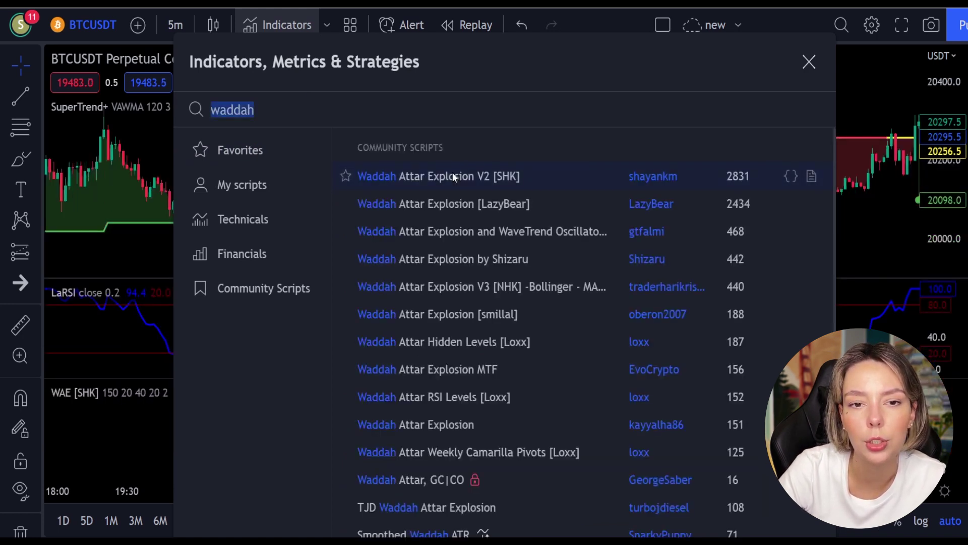
click(808, 63)
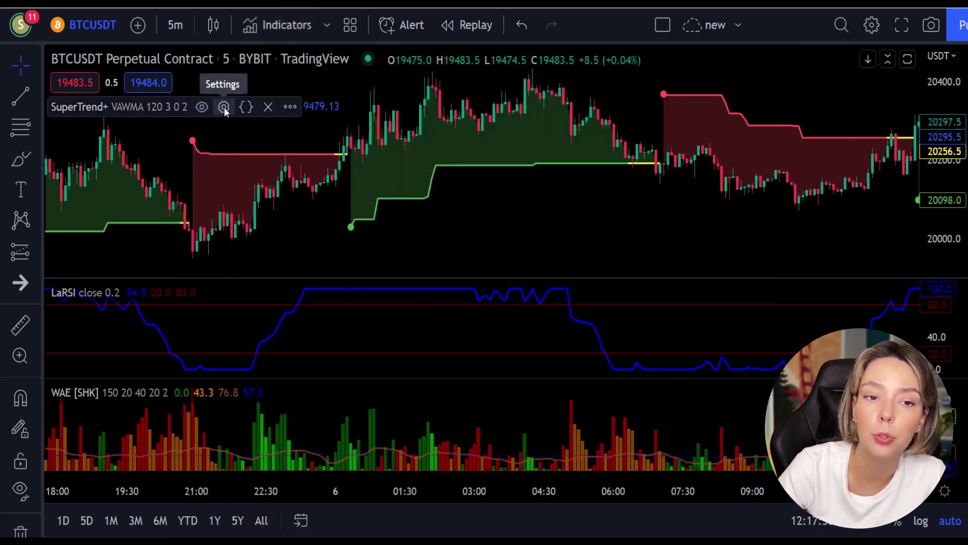
click(224, 107)
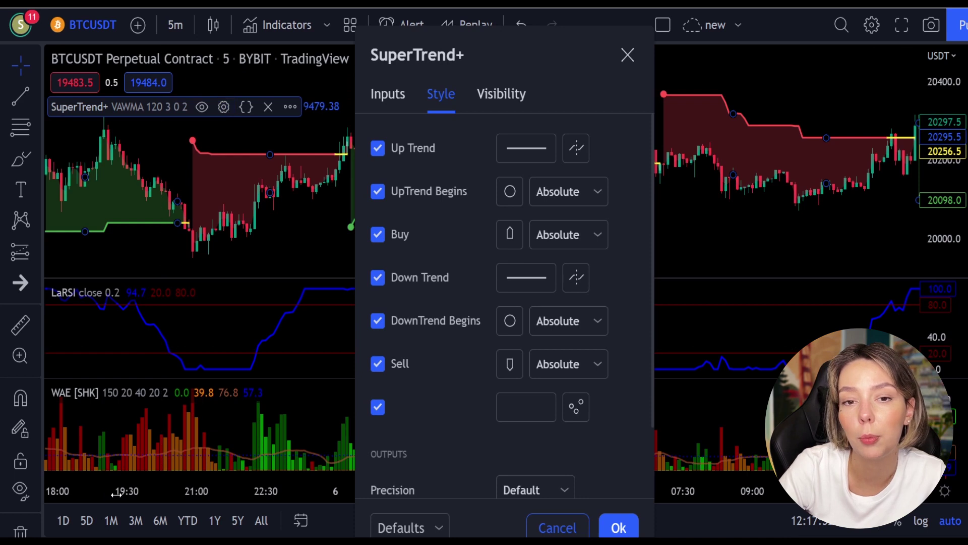
Step: Set the SuperTrend+ Multiplier to 4
click(392, 97)
click(528, 272)
click(529, 271)
click(398, 313)
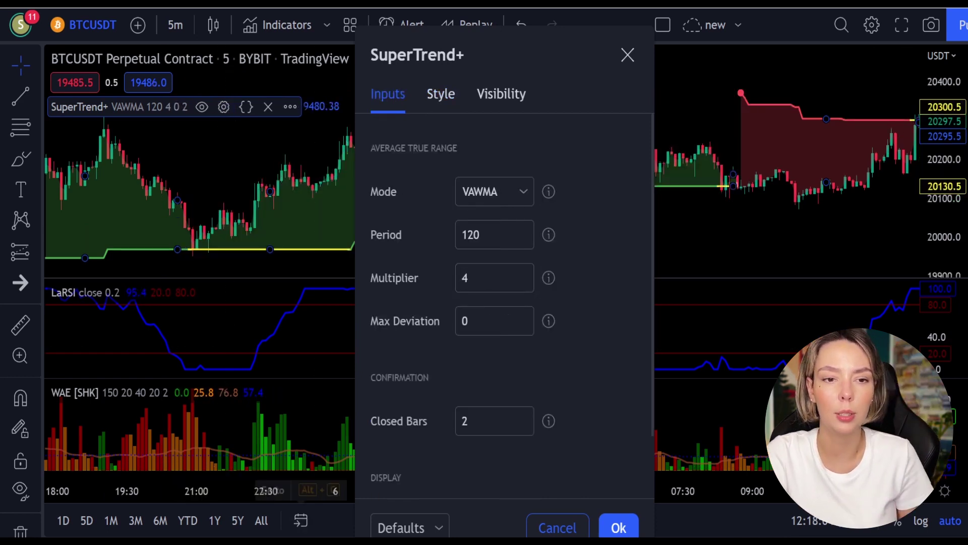
key(Escape)
Step: Hide the WAE DeadZoneLine and make its ExplosionLine white at 100% opacity
click(203, 393)
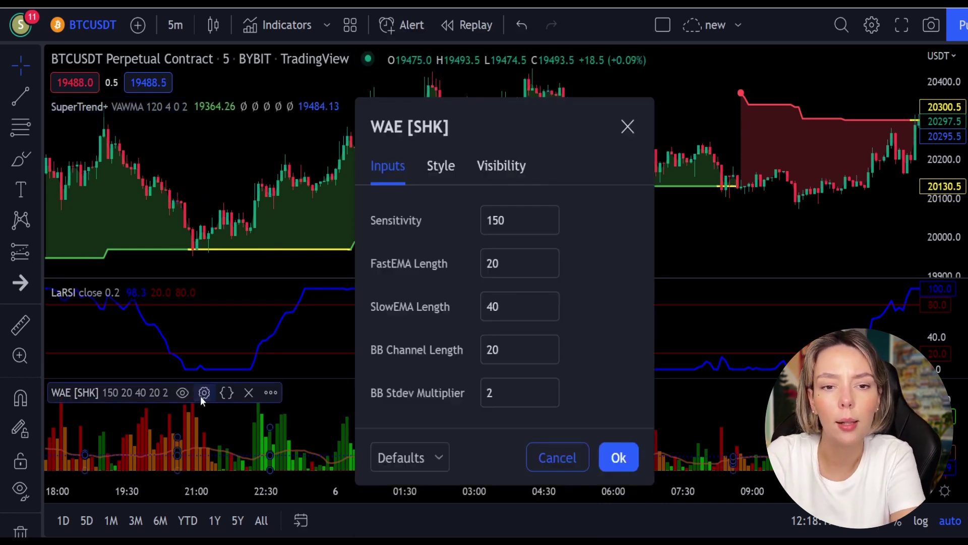
click(440, 165)
scroll(380, 370, down, 1)
click(378, 368)
click(490, 325)
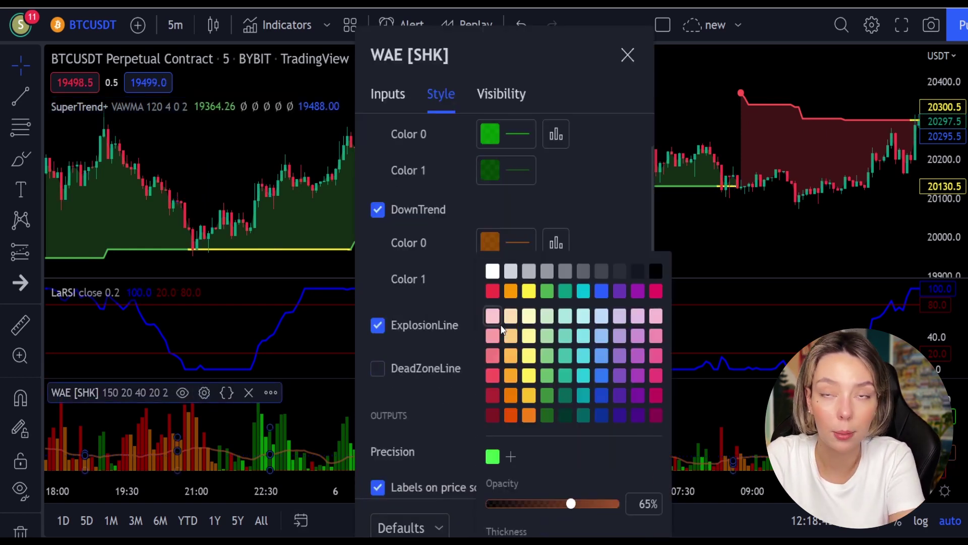
click(493, 271)
drag(574, 506, 631, 508)
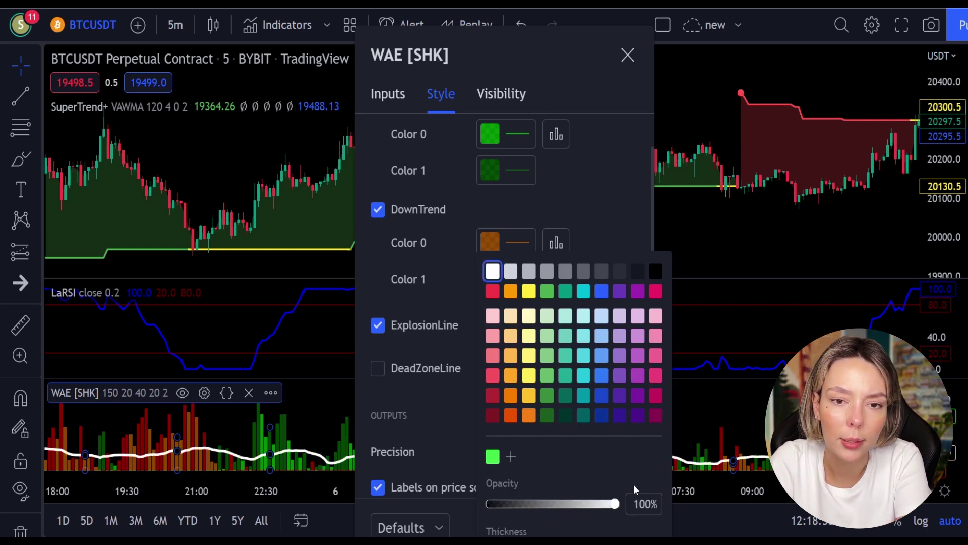
click(462, 435)
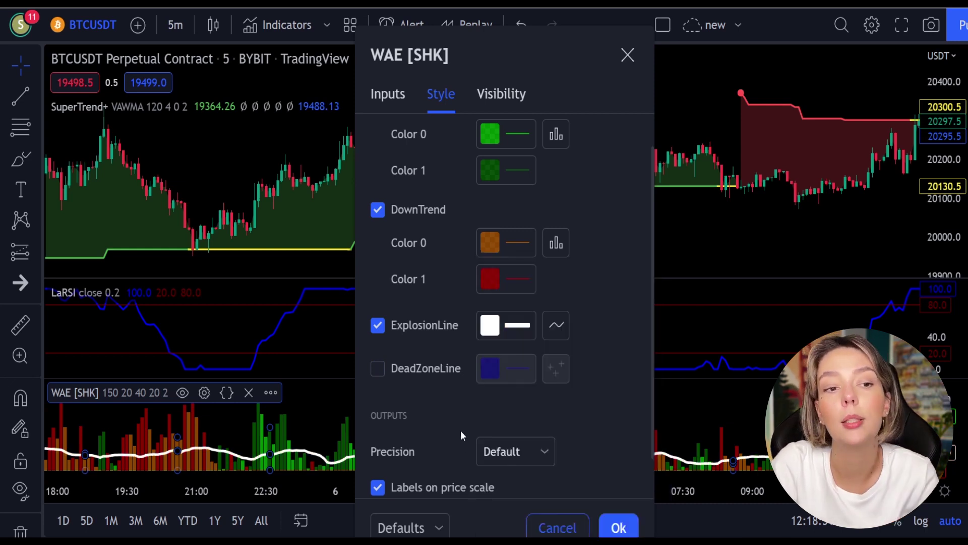
click(621, 528)
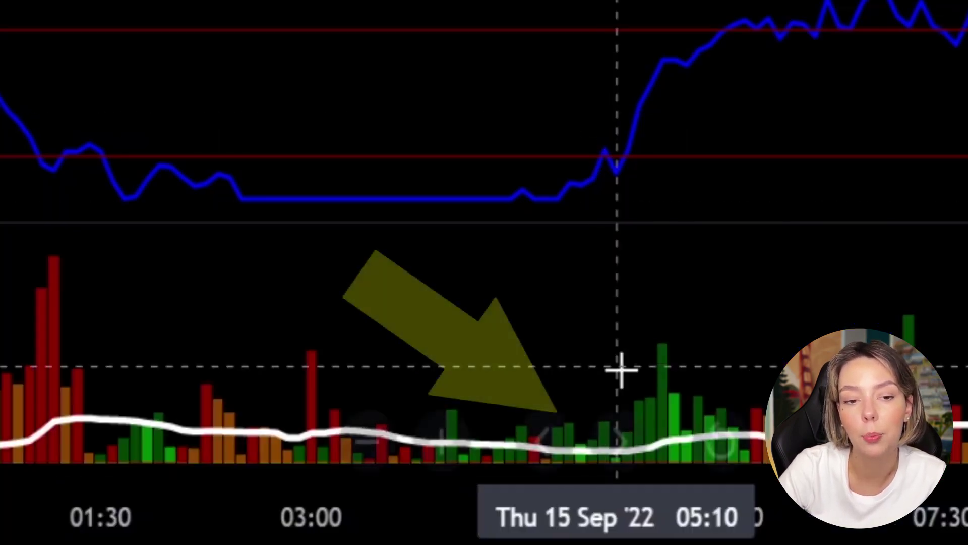
mouse_move(538, 458)
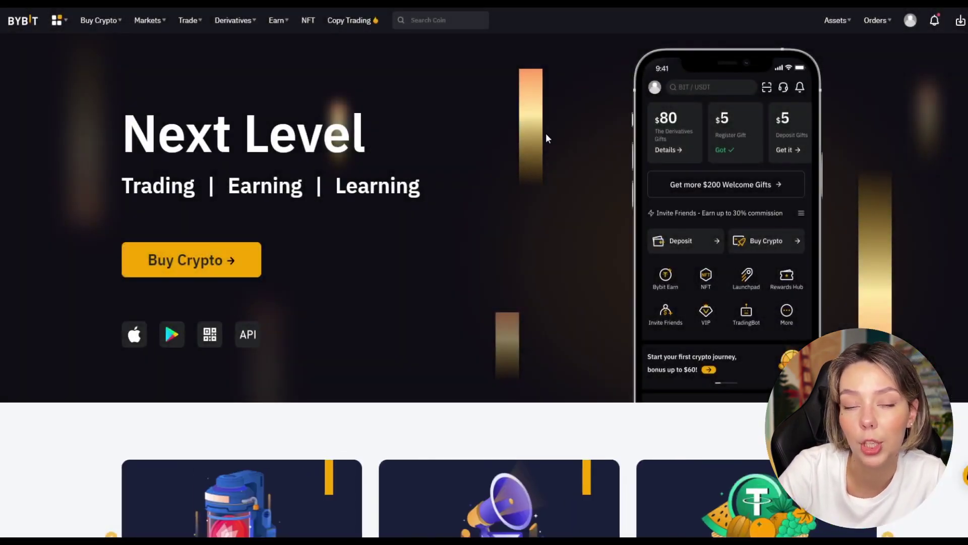
Step: Browse the Bybit homepage and go to the BTCUSDT perpetual trading page
scroll(545, 136, down, 6)
scroll(851, 248, down, 12)
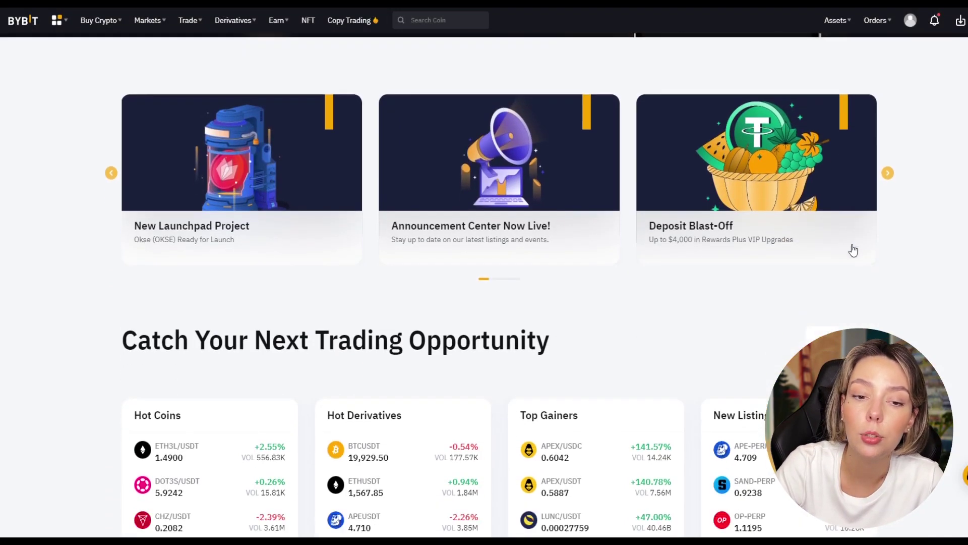
scroll(853, 249, up, 18)
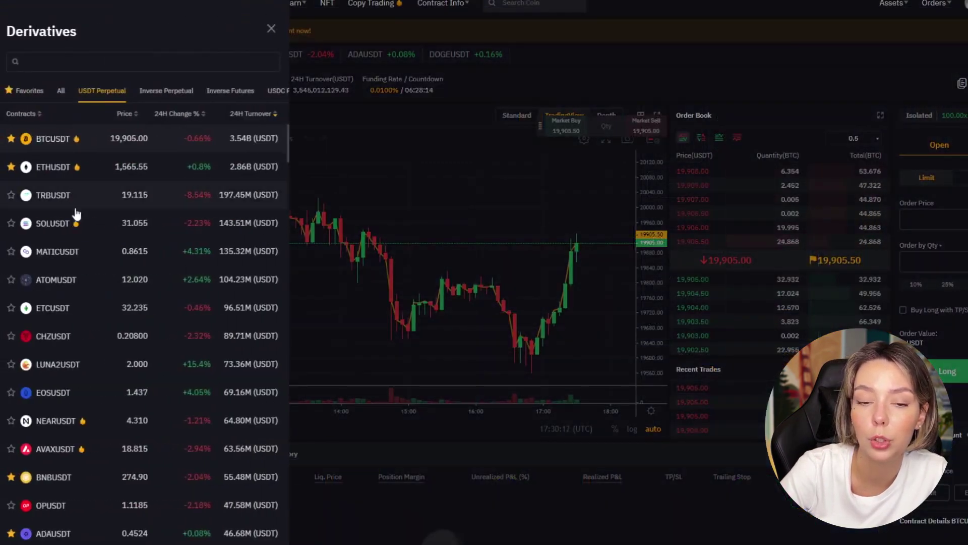
scroll(80, 241, down, 20)
scroll(85, 252, up, 10)
click(437, 167)
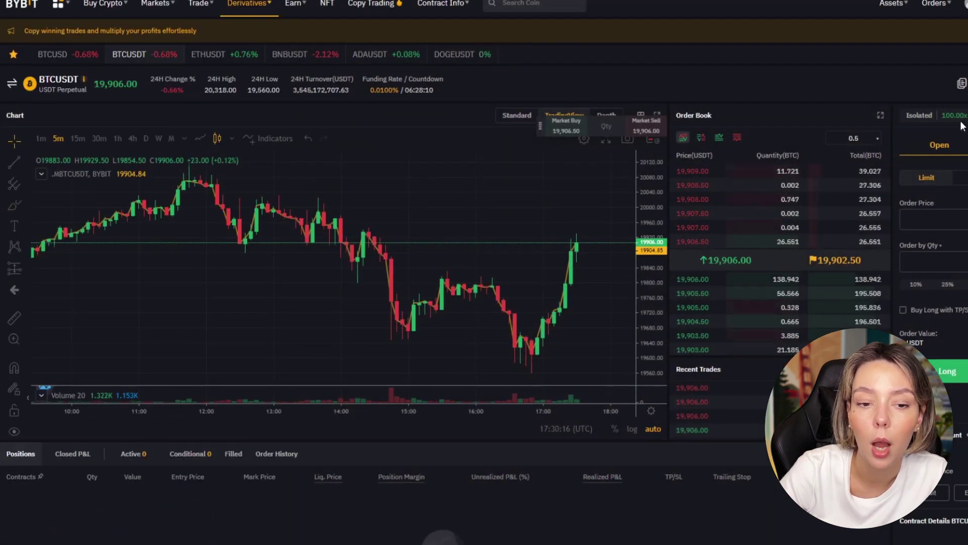
Step: Switch to Isolated margin and lower the long leverage from 100x to 8x
click(920, 115)
drag(608, 301, 517, 294)
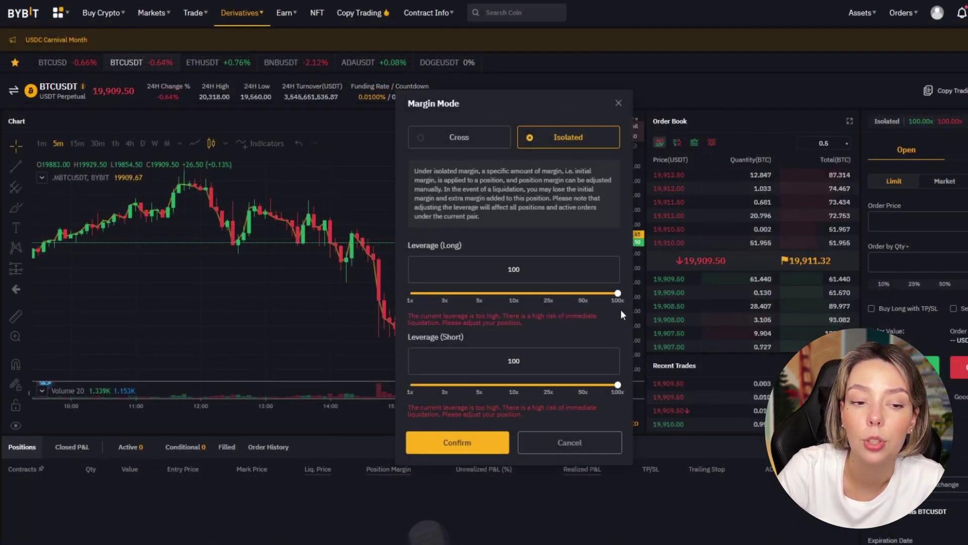
scroll(616, 285, down, 6)
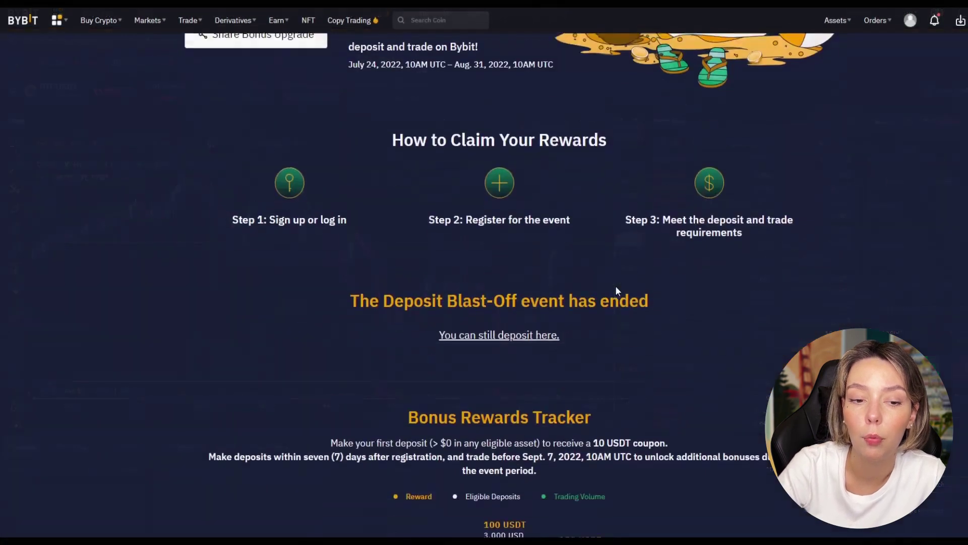
scroll(615, 285, up, 6)
Step: Look over the $4,000 Deposit Blast-Off promotion page and its bonus figure
drag(298, 136, 481, 157)
click(596, 149)
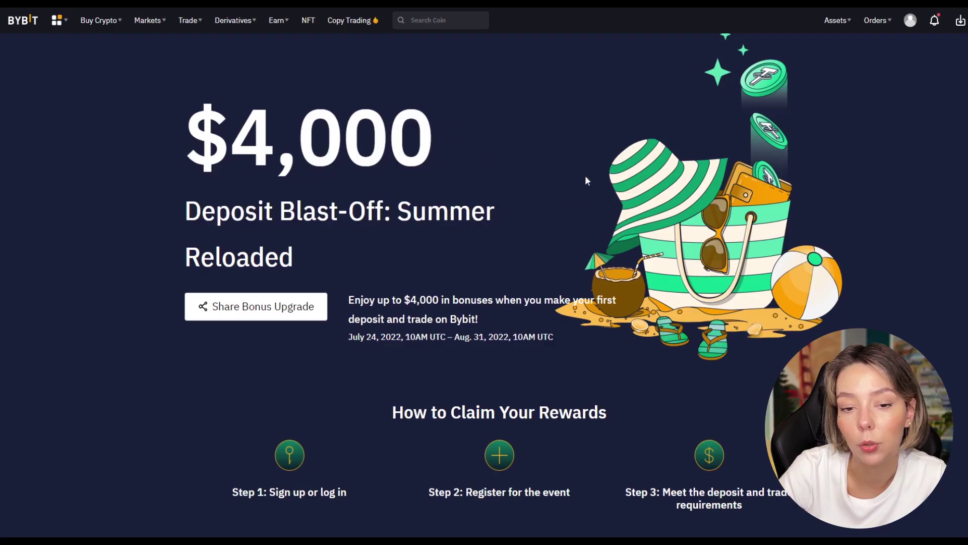
scroll(561, 250, down, 6)
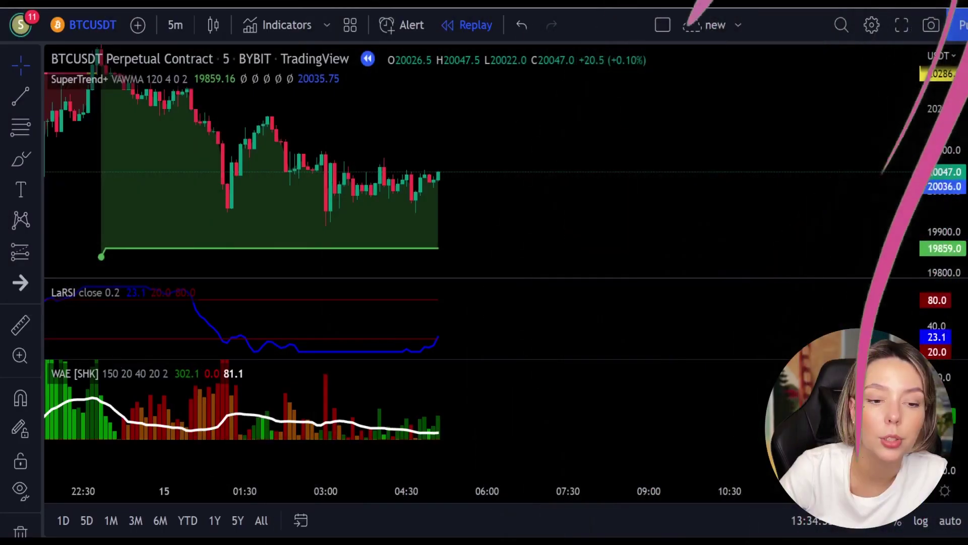
Step: Brush-circle the LaRSI upturn and latest WAE bars, then undo the marks
click(14, 157)
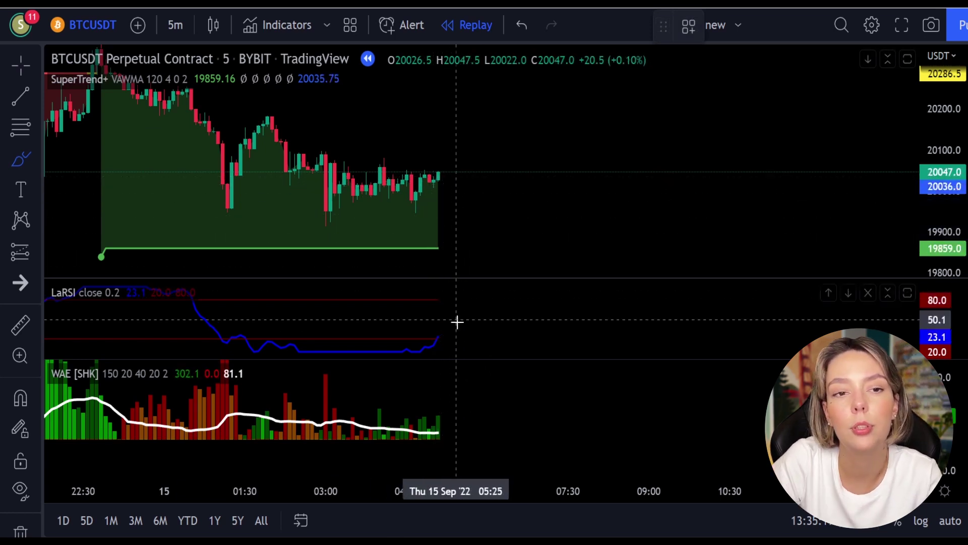
mouse_move(451, 330)
mouse_down()
mouse_move(437, 331)
mouse_move(438, 343)
mouse_up()
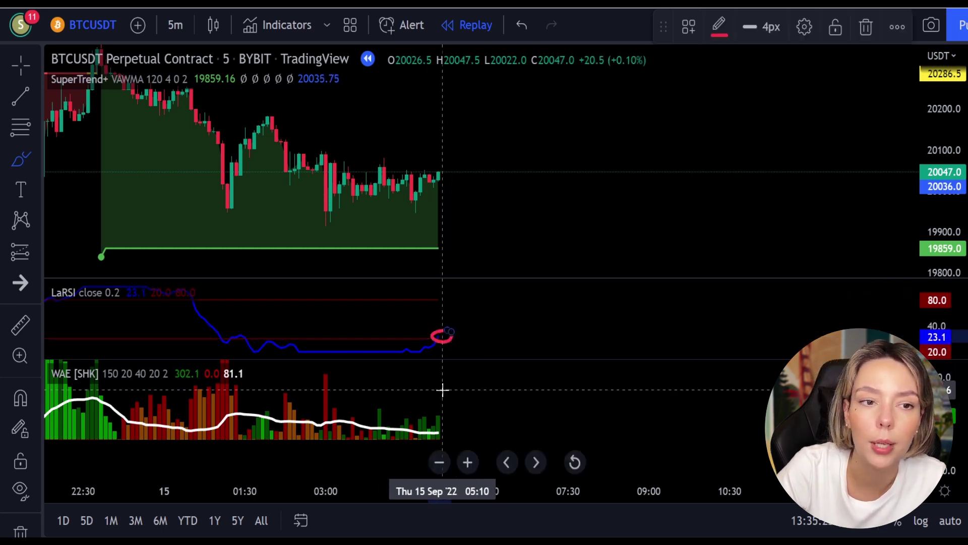
drag(439, 397, 448, 420)
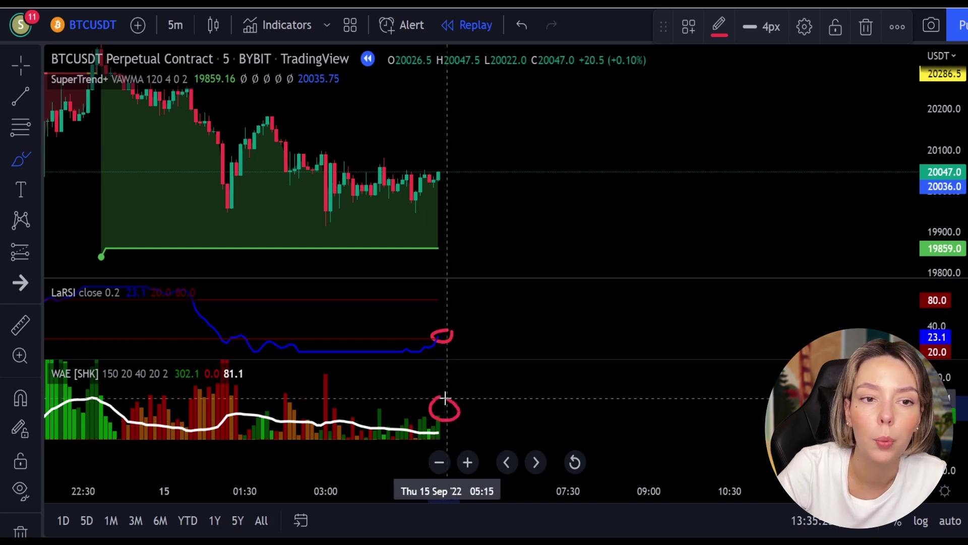
key(ctrl+z)
key(ctrl+z)
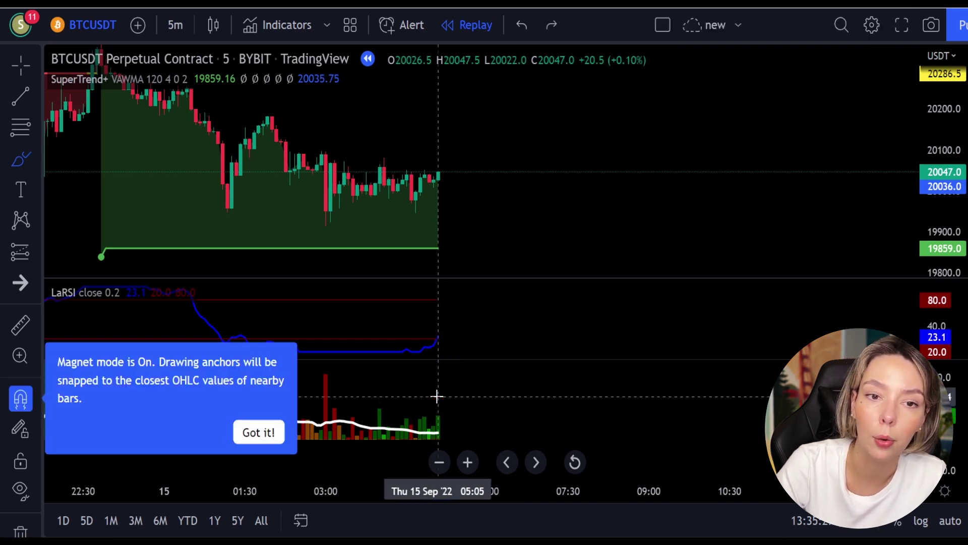
Step: Place a long position at entry 20045 with stop 19908 and target 20253.5
click(22, 258)
click(442, 172)
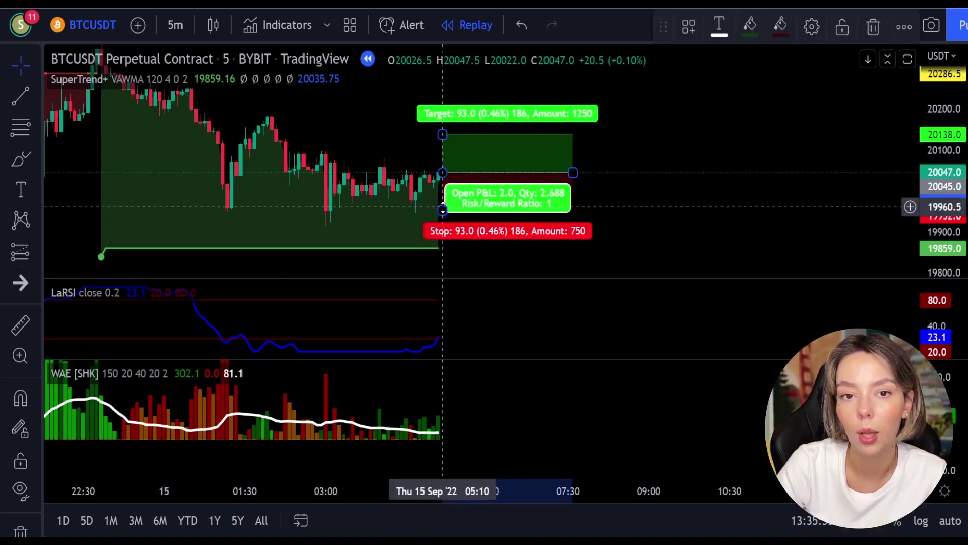
drag(442, 208, 443, 228)
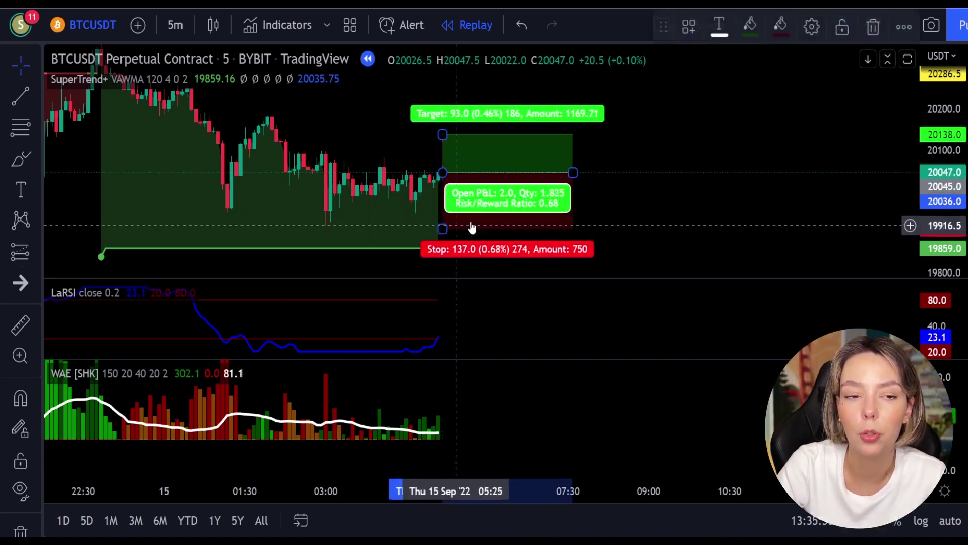
click(614, 157)
drag(613, 157, 588, 197)
click(529, 197)
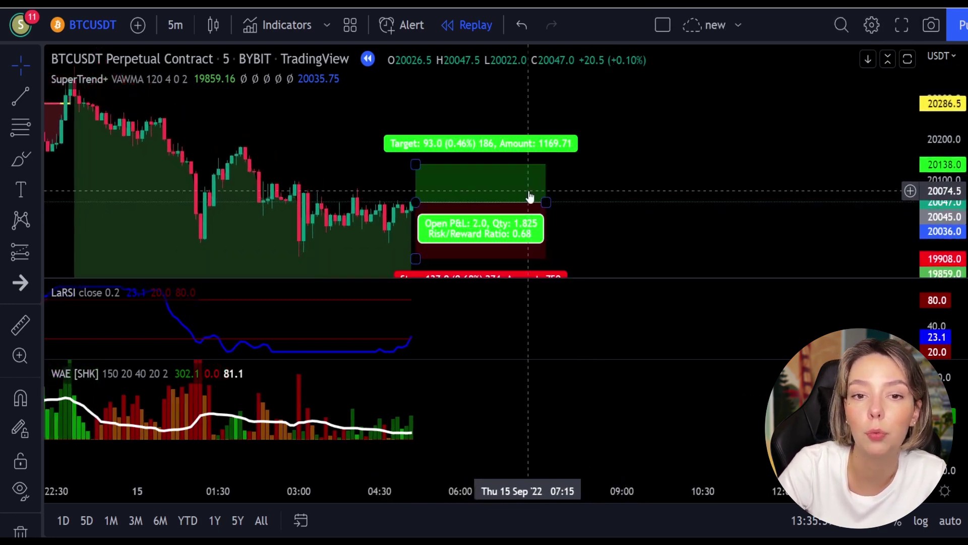
drag(415, 164, 423, 117)
drag(577, 156, 575, 128)
Step: Replay bars forward until price climbs to 20208, then check the trade result
click(468, 462)
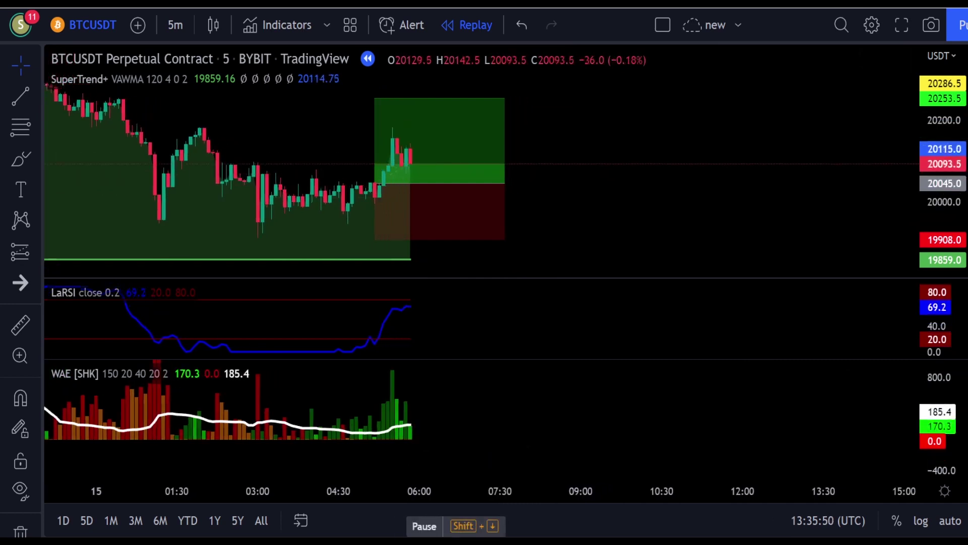
key(shift+Down)
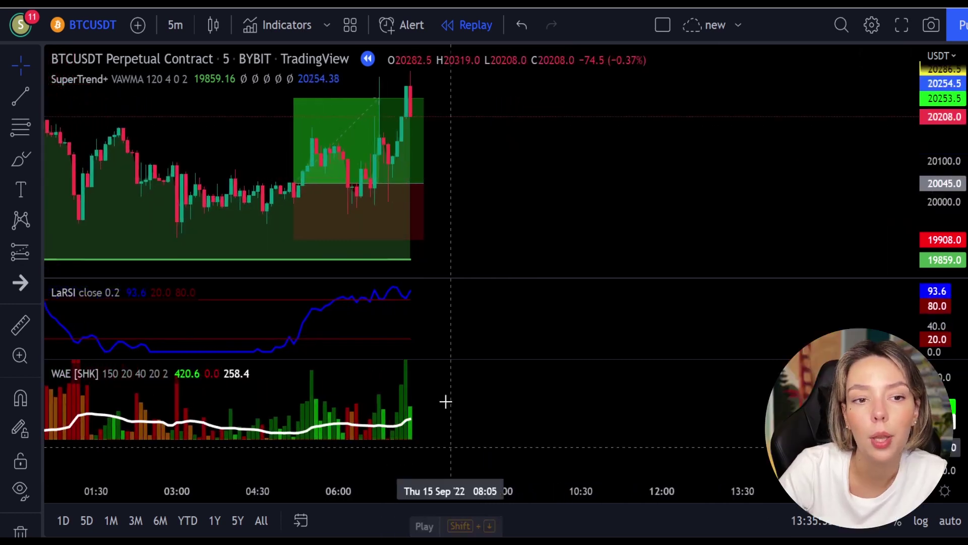
click(389, 116)
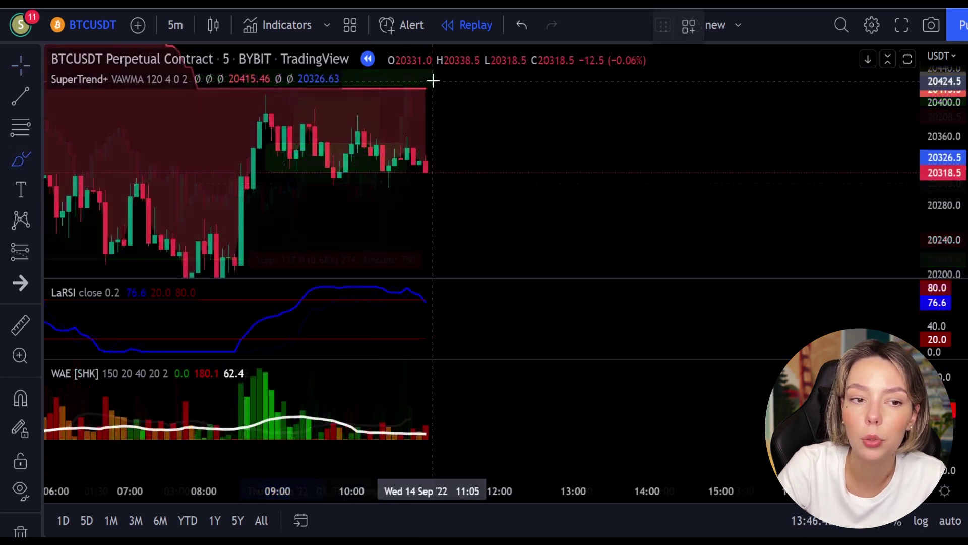
Step: Brush-circle the highs under SuperTrend, WAE bars and LaRSI end, then undo
mouse_move(432, 79)
mouse_down()
mouse_move(400, 82)
mouse_move(407, 138)
mouse_move(462, 76)
mouse_move(420, 87)
mouse_up()
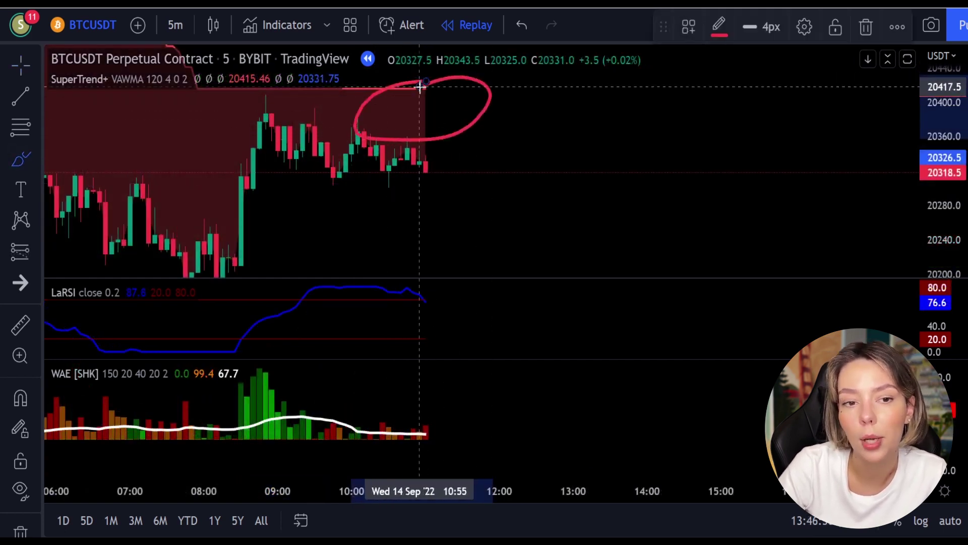
mouse_move(440, 405)
mouse_down()
mouse_move(391, 418)
mouse_move(415, 437)
mouse_move(448, 417)
mouse_move(428, 406)
mouse_up()
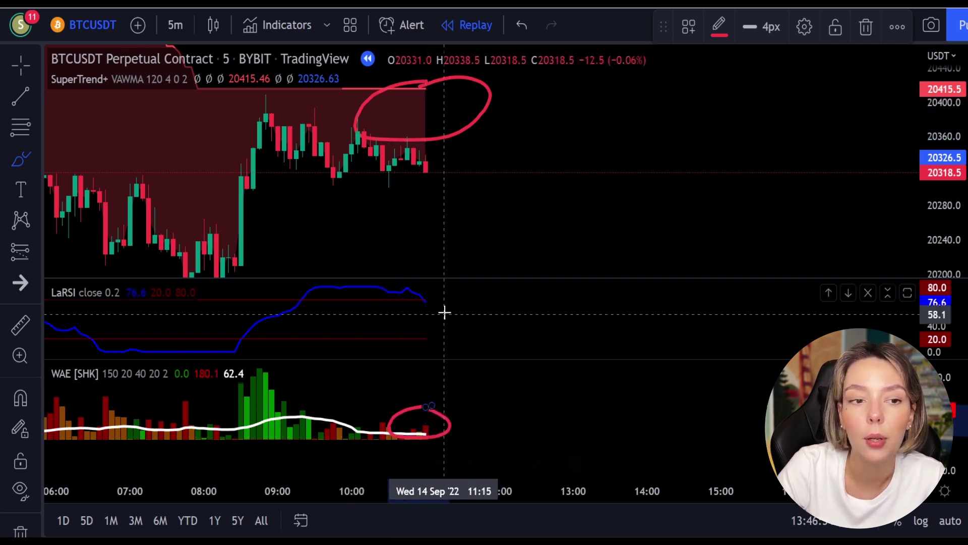
mouse_move(435, 293)
mouse_down()
mouse_move(411, 304)
mouse_move(440, 301)
mouse_up()
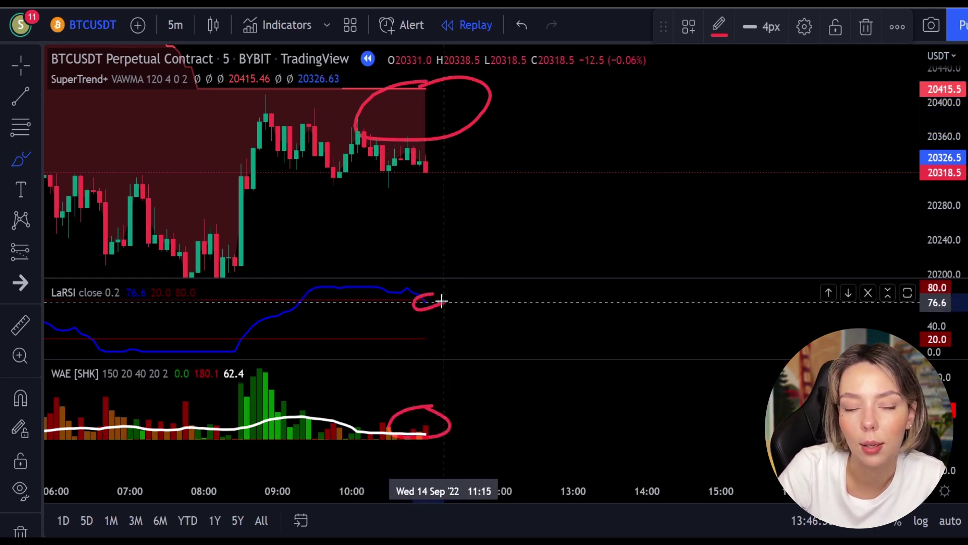
key(ctrl+z)
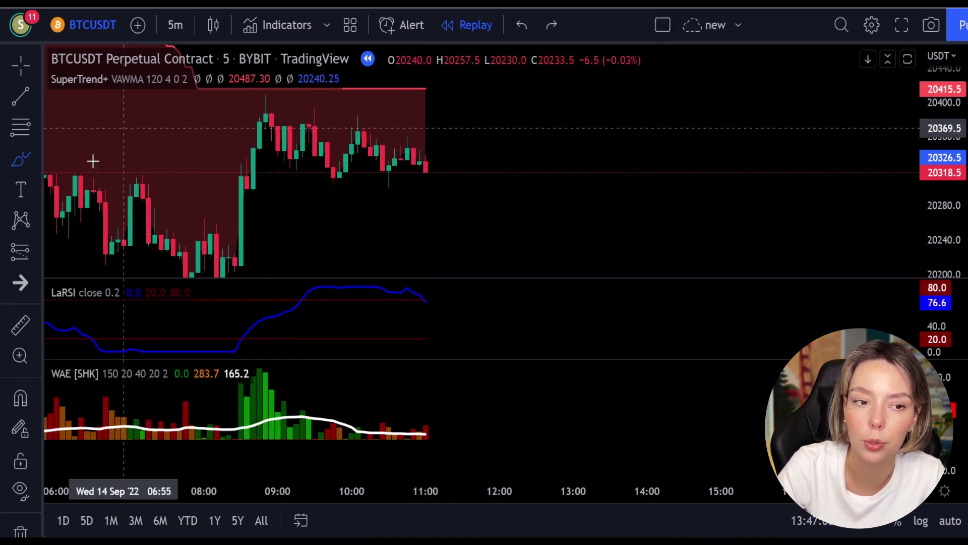
Step: Place a short at 20330.5 with stop 20361.5 and target 20284.0, extended right
click(20, 260)
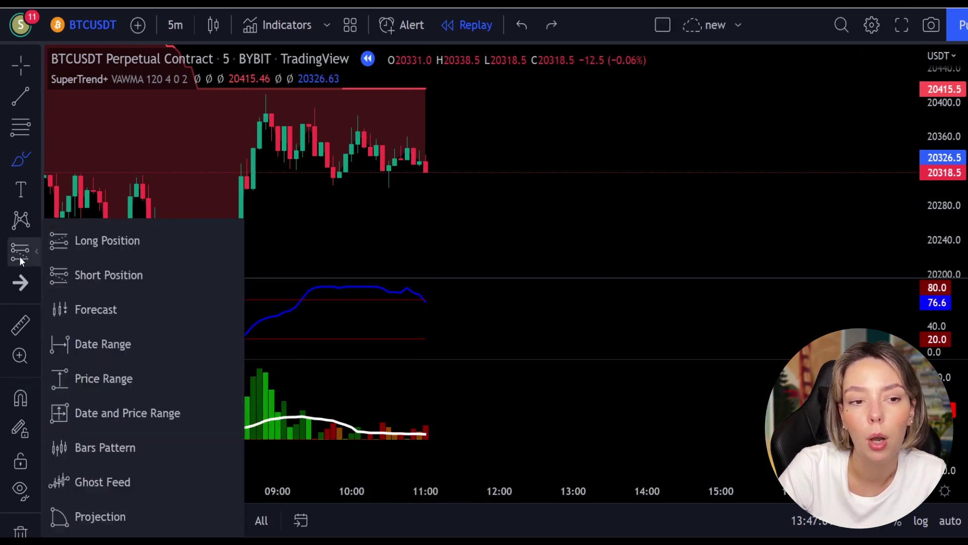
click(109, 275)
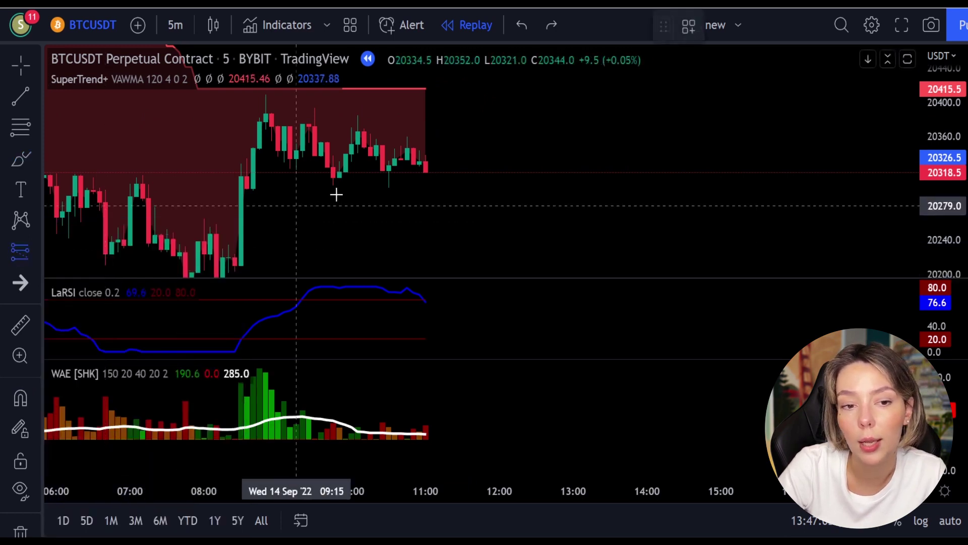
click(429, 162)
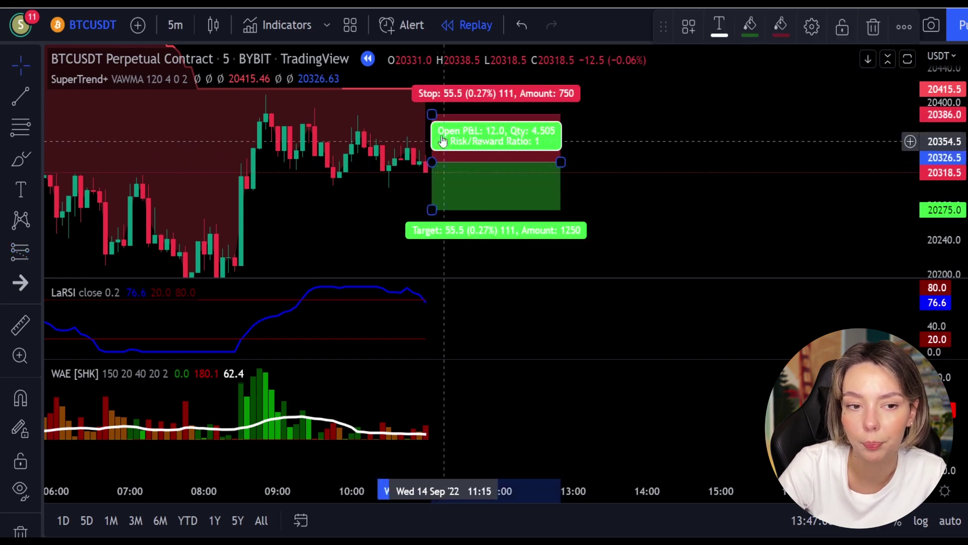
drag(433, 112, 435, 136)
drag(432, 196, 432, 201)
drag(560, 162, 634, 158)
Step: Replay forward to 20302.5 and shrink the short position box leftward
key(shift+Down)
key(shift+Down)
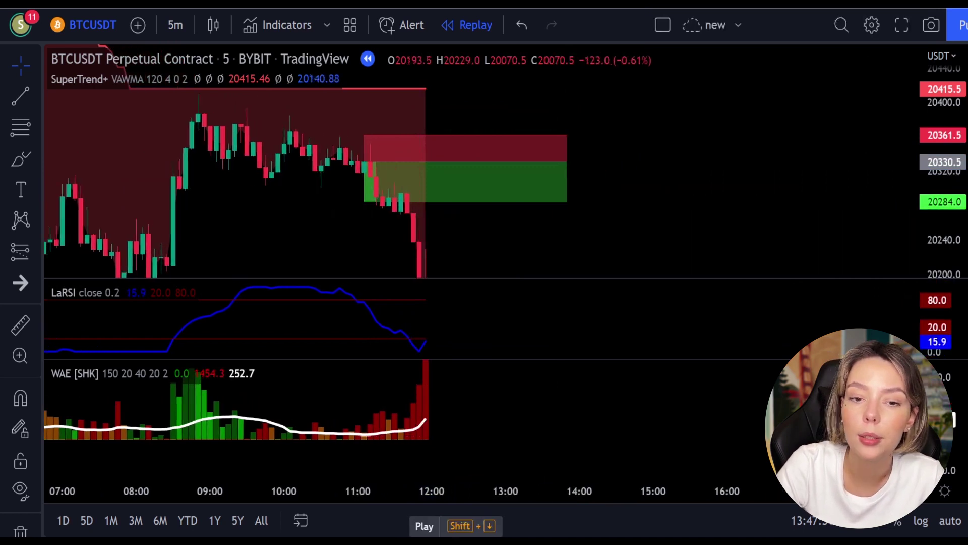
key(shift+Down)
click(388, 188)
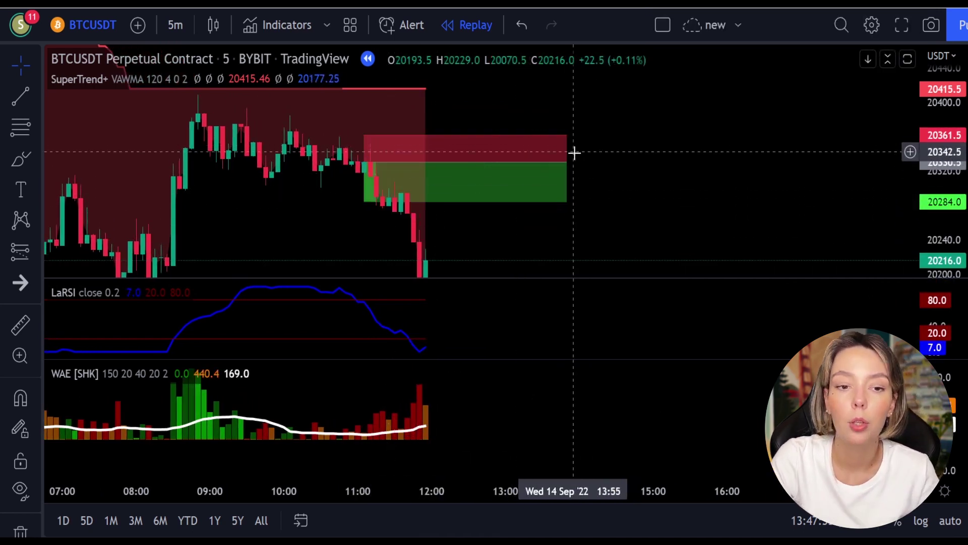
mouse_move(565, 165)
mouse_down()
mouse_move(376, 174)
mouse_move(425, 187)
mouse_move(376, 197)
mouse_up()
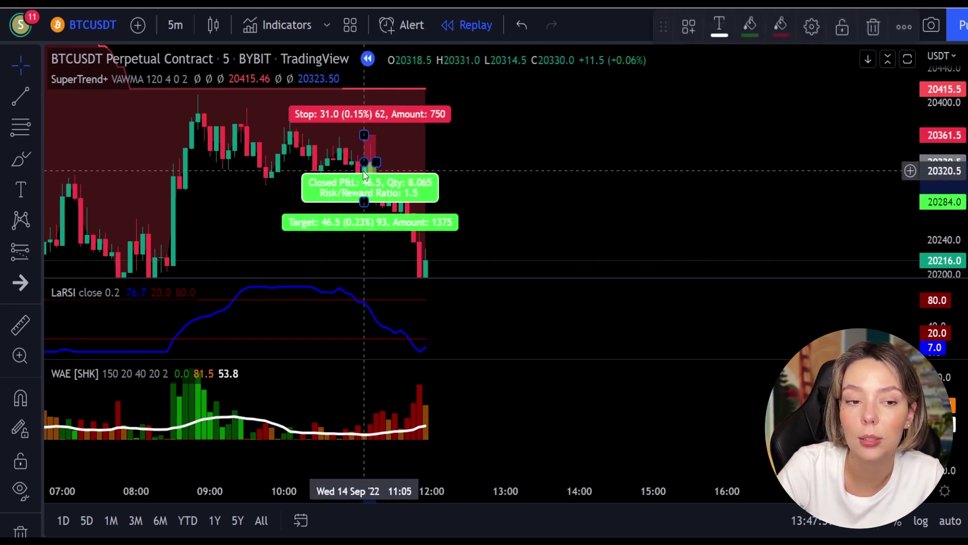
click(524, 115)
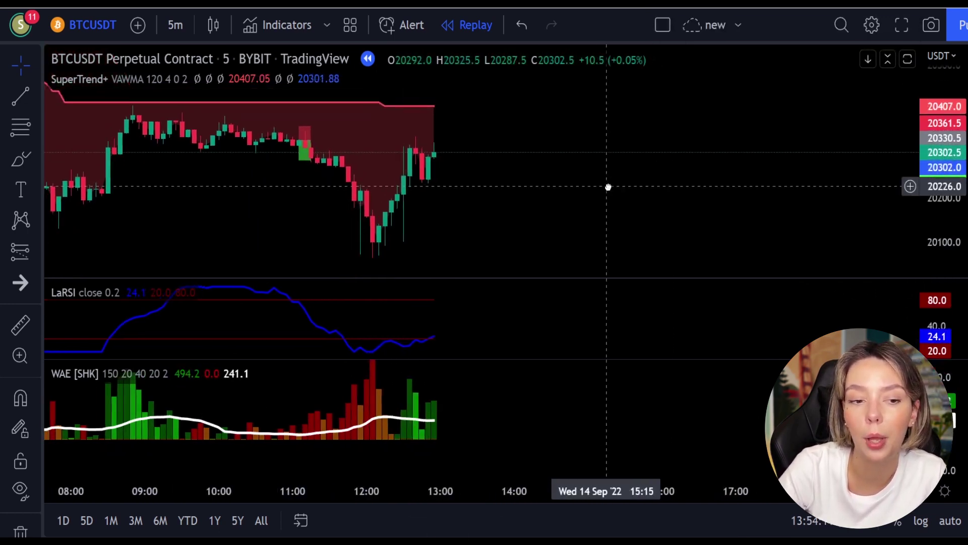
Step: Brush-circle the green WAE bars, LaRSI upturn and SuperTrend band, and draw an X
key(alt+b)
mouse_move(445, 372)
mouse_down()
mouse_move(393, 399)
mouse_move(454, 406)
mouse_up()
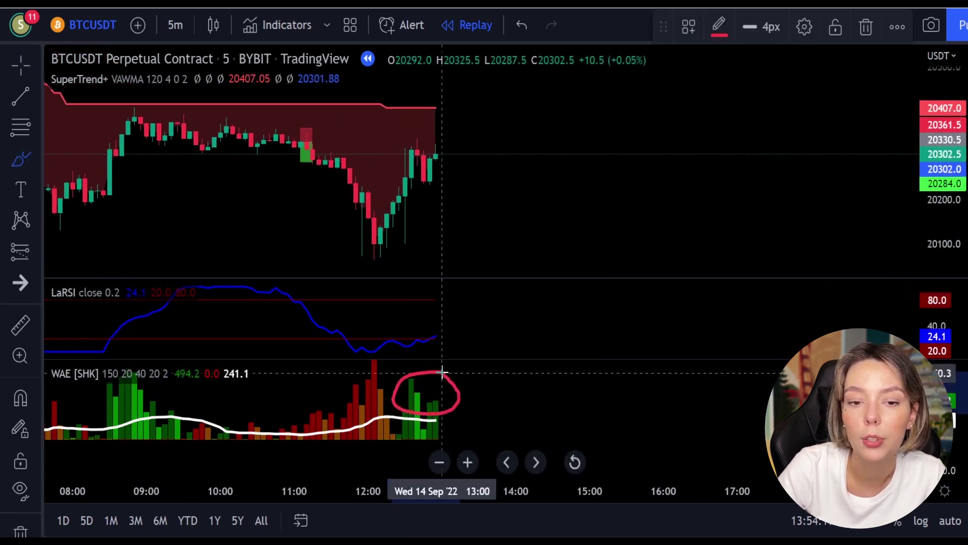
mouse_move(445, 319)
mouse_down()
mouse_move(428, 324)
mouse_move(455, 346)
mouse_move(437, 312)
mouse_up()
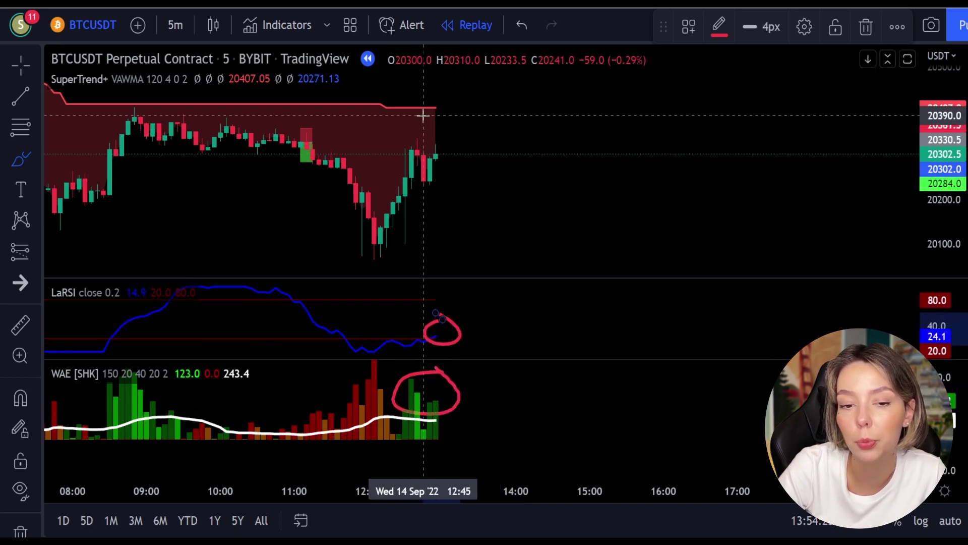
mouse_move(423, 116)
mouse_down()
mouse_move(417, 102)
mouse_move(368, 138)
mouse_up()
drag(511, 115, 653, 168)
drag(638, 85, 542, 207)
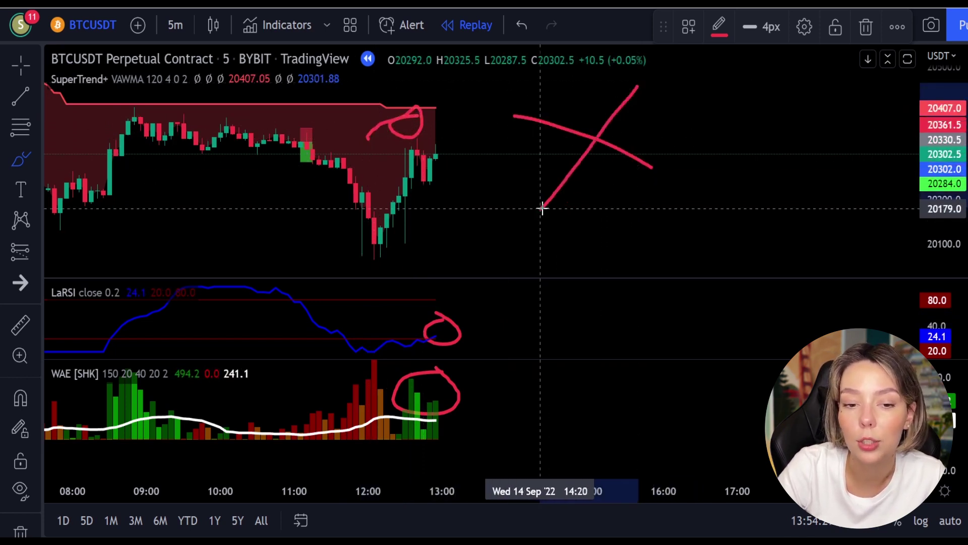
Step: Undo the marks and replay forward to the 04:00 candles near 19235
key(ctrl+z)
key(ctrl+z)
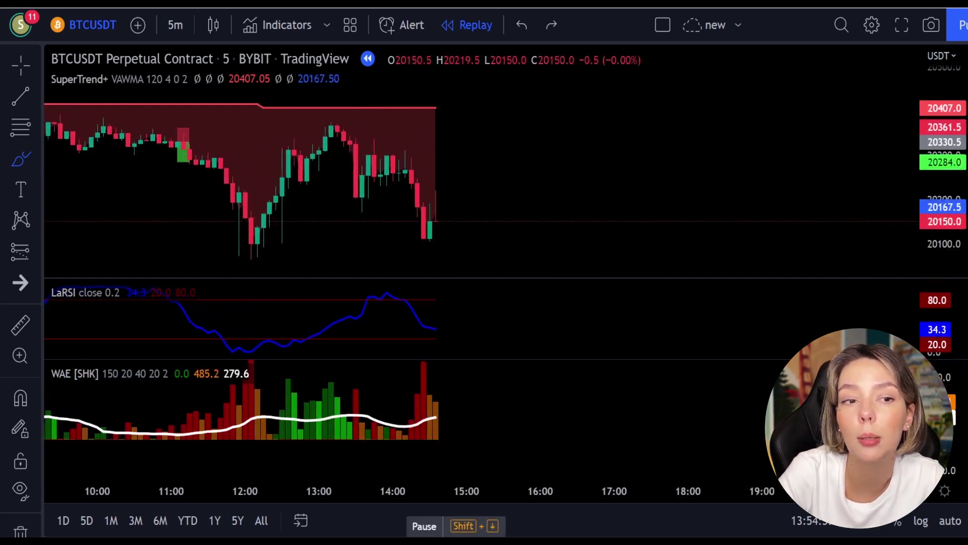
key(shift+Down)
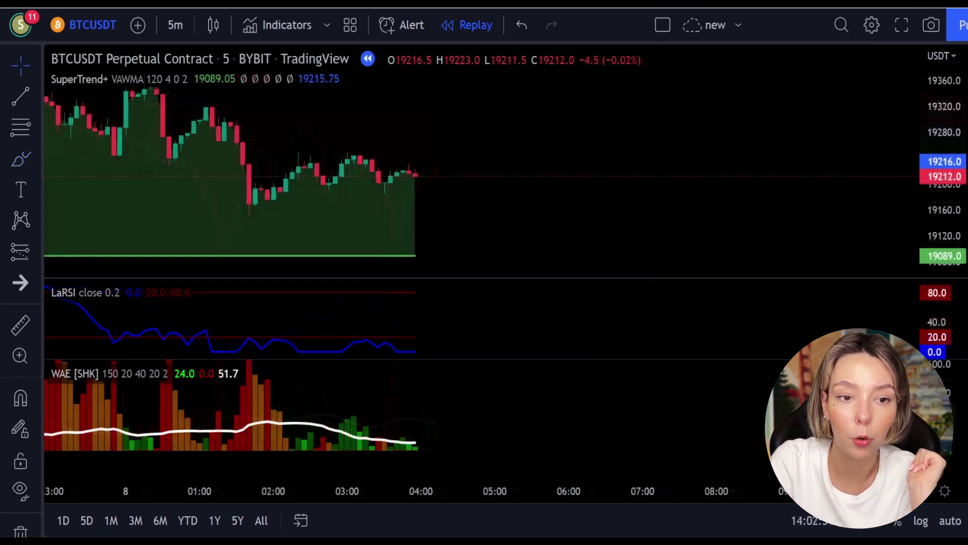
click(418, 508)
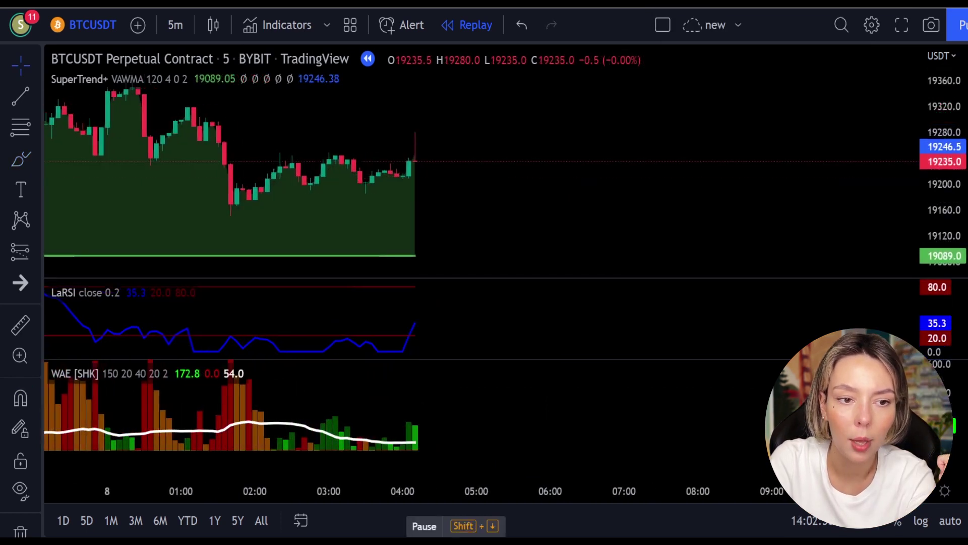
Step: Stop the replay, brush-circle the latest candles and rising LaRSI, then undo
click(418, 508)
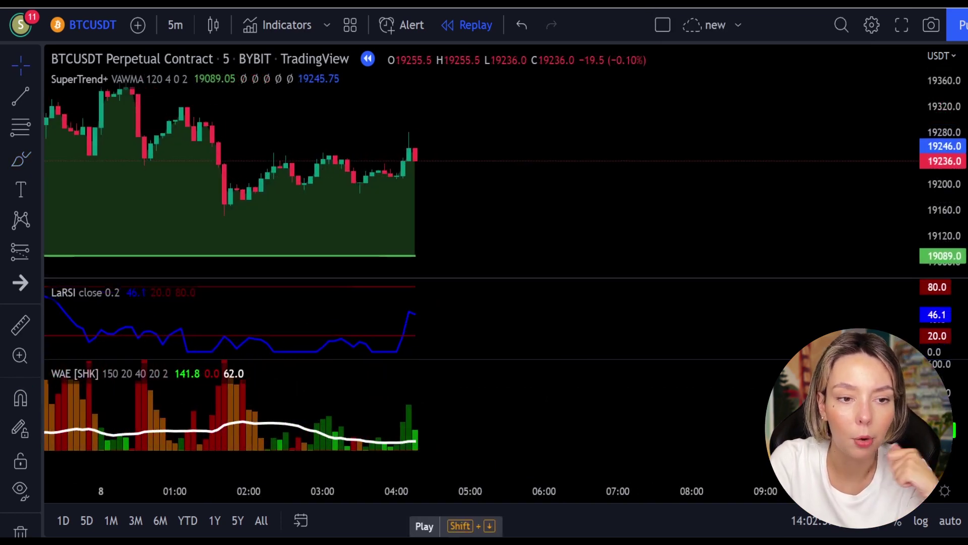
click(22, 160)
drag(431, 200, 379, 242)
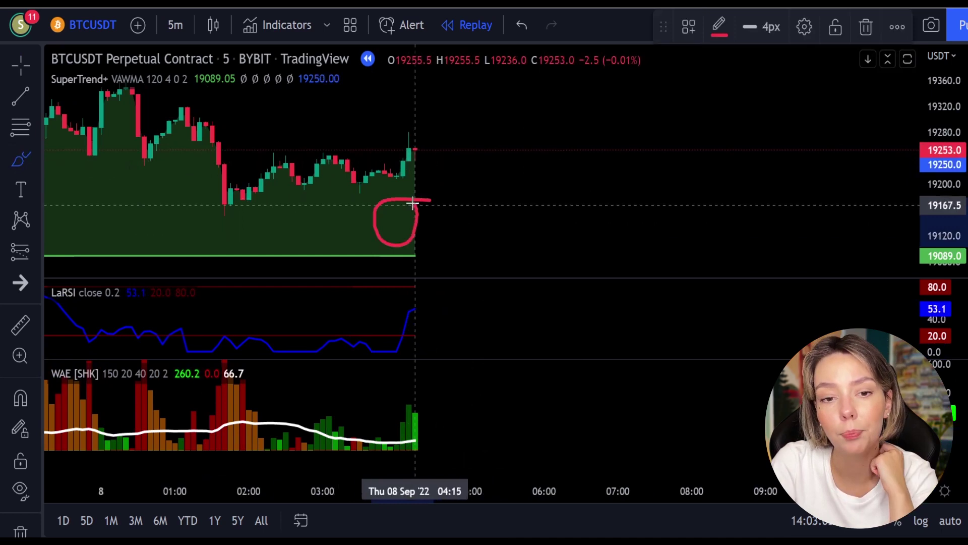
drag(415, 207, 408, 197)
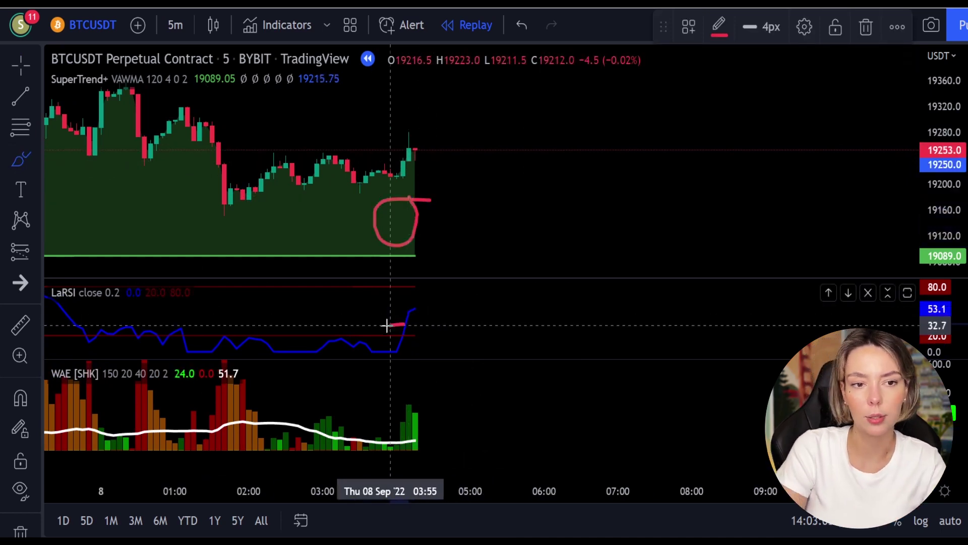
drag(398, 325, 399, 325)
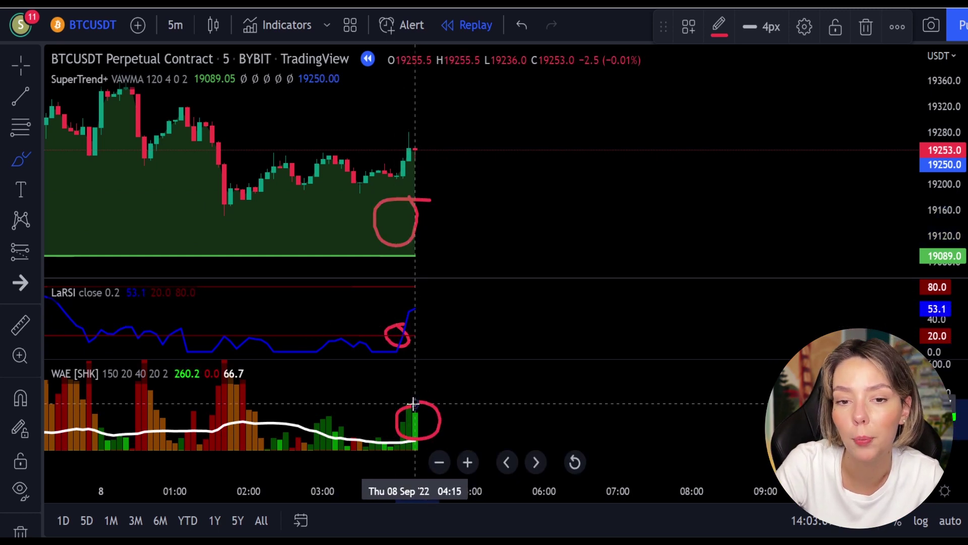
key(ctrl+z)
key(ctrl+z)
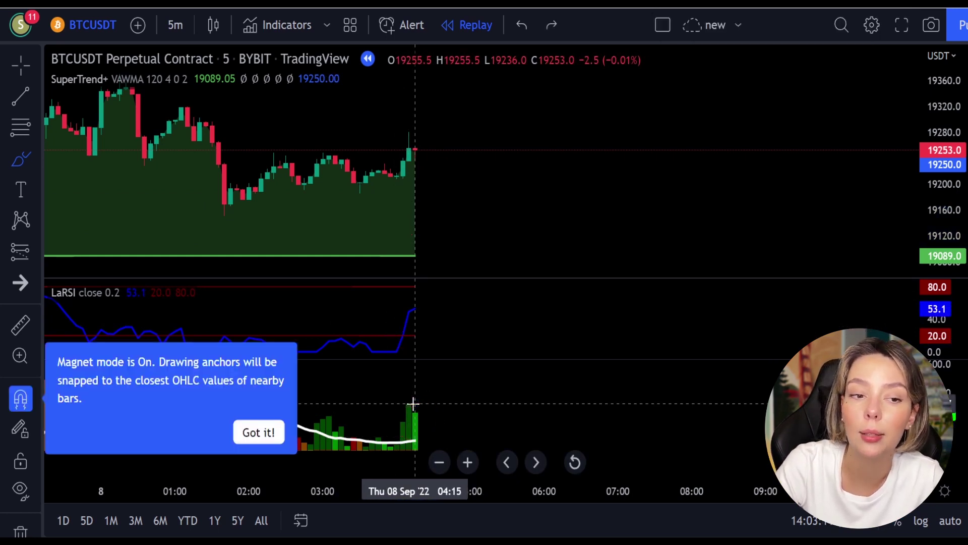
Step: Place a long at the last 08 Sep candle with stop 19180.5, extended right
click(31, 252)
click(82, 248)
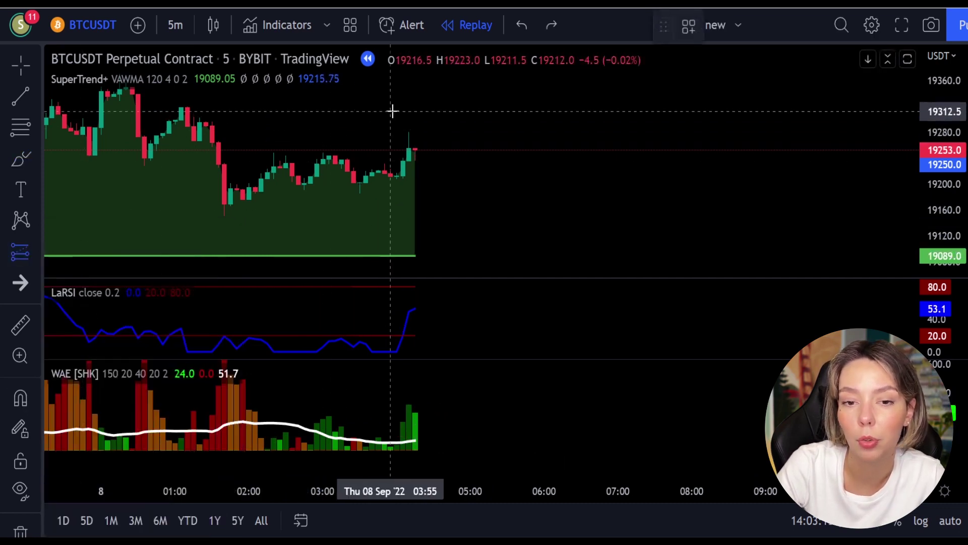
click(417, 151)
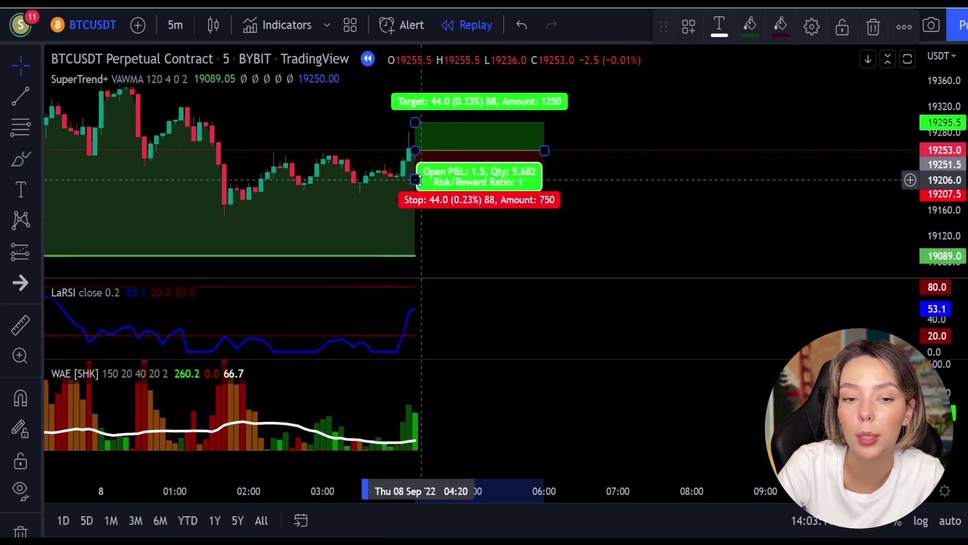
mouse_move(416, 180)
mouse_down()
mouse_move(417, 197)
mouse_move(425, 146)
mouse_up()
click(593, 187)
drag(543, 216, 693, 200)
click(774, 163)
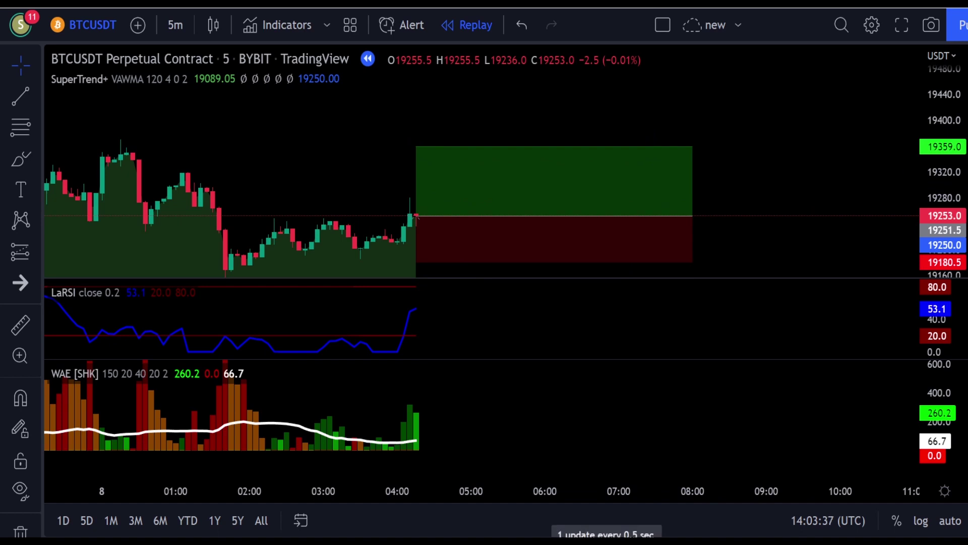
Step: Replay until price reaches the 19359 target, then shorten the long position box
click(423, 526)
click(423, 526)
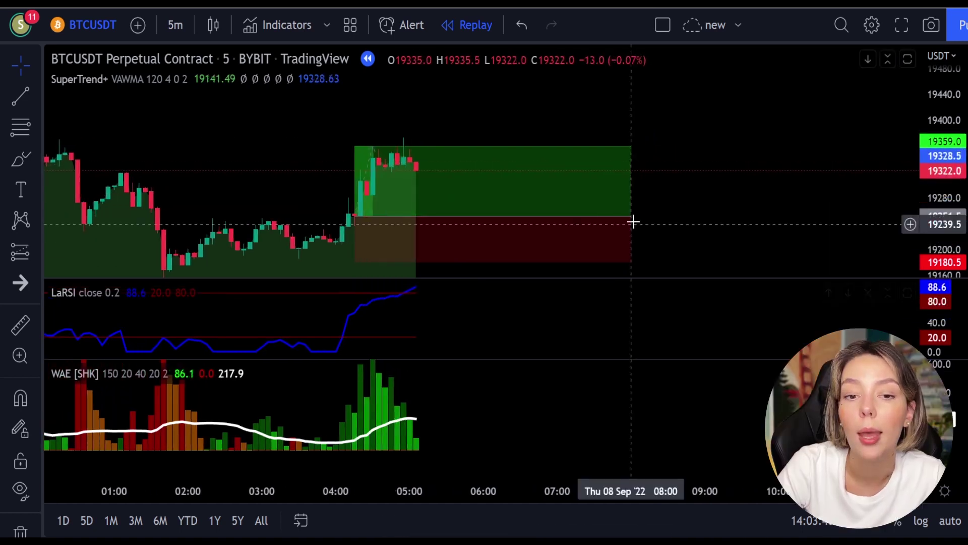
drag(635, 207, 377, 242)
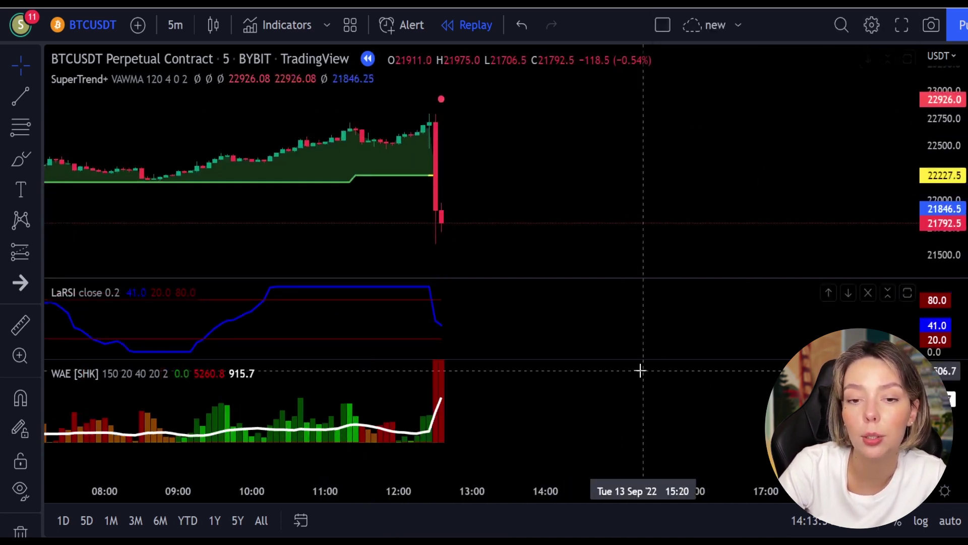
Step: Brush-circle the LaRSI peak, tall red WAE bar and red candle top, then undo
mouse_move(442, 294)
mouse_down()
mouse_move(410, 303)
mouse_move(446, 303)
mouse_up()
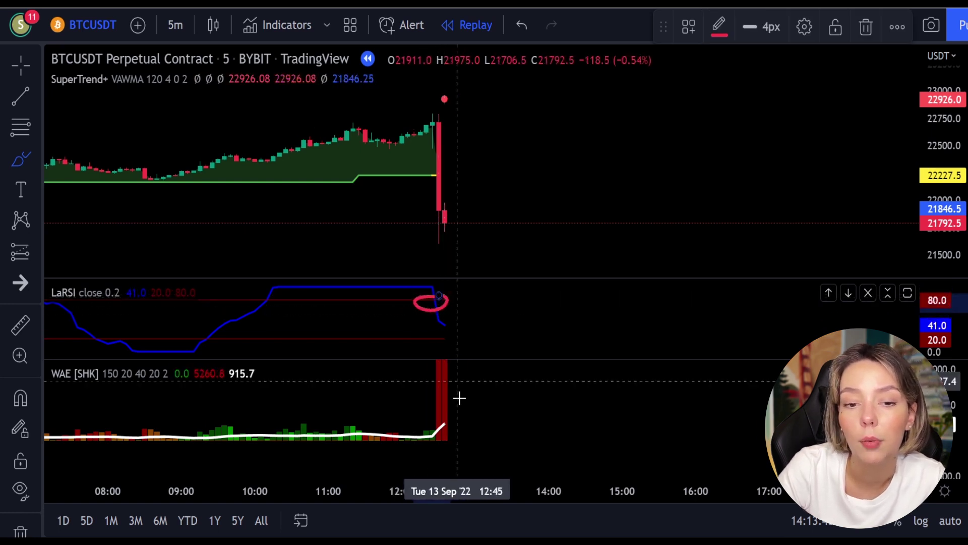
mouse_move(468, 381)
mouse_down()
mouse_move(410, 382)
mouse_move(452, 426)
mouse_up()
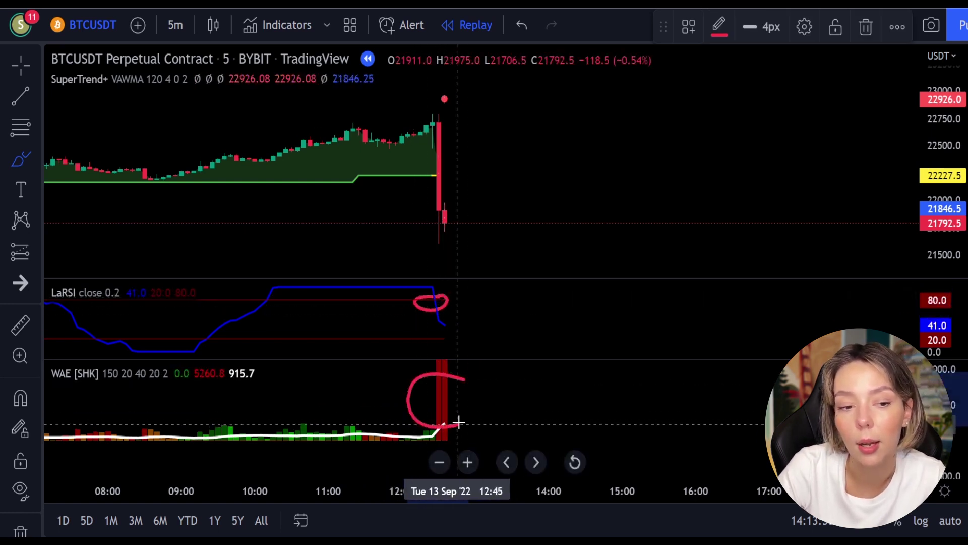
mouse_move(464, 94)
mouse_down()
mouse_move(427, 94)
mouse_move(434, 128)
mouse_move(475, 102)
mouse_up()
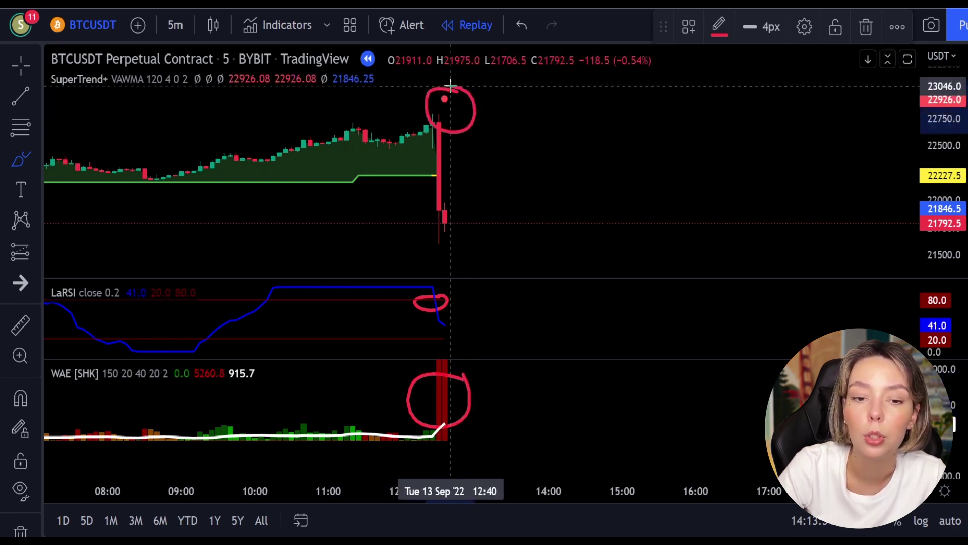
key(ctrl+z)
key(ctrl+z)
key(ctrl+z)
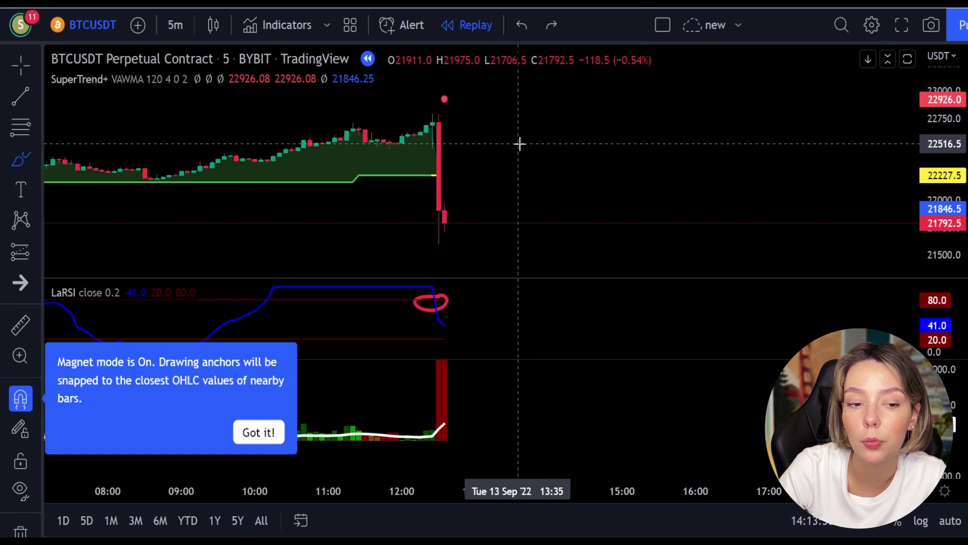
Step: Place a short after the tall red 13 Sep candle, stop above its top, target lowered
click(23, 258)
click(109, 275)
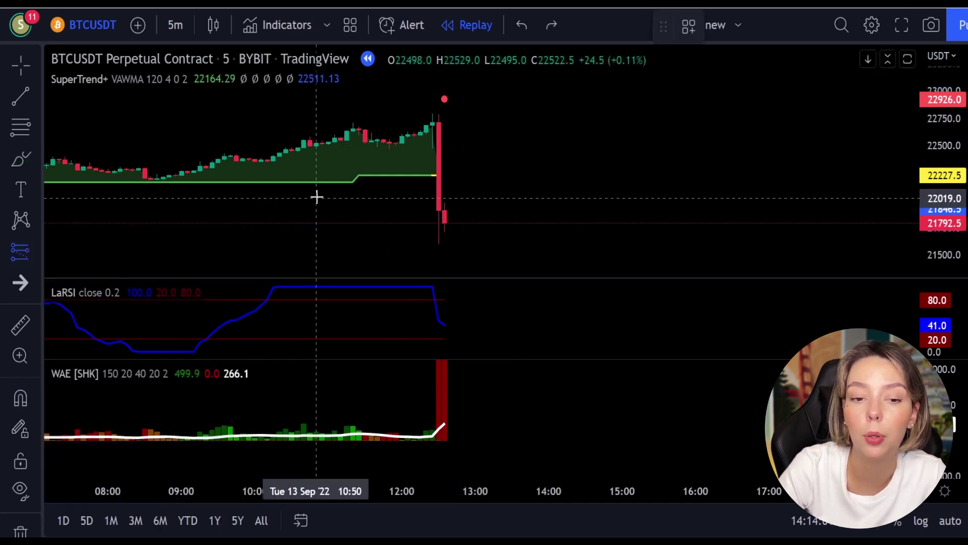
click(445, 221)
drag(444, 195, 445, 110)
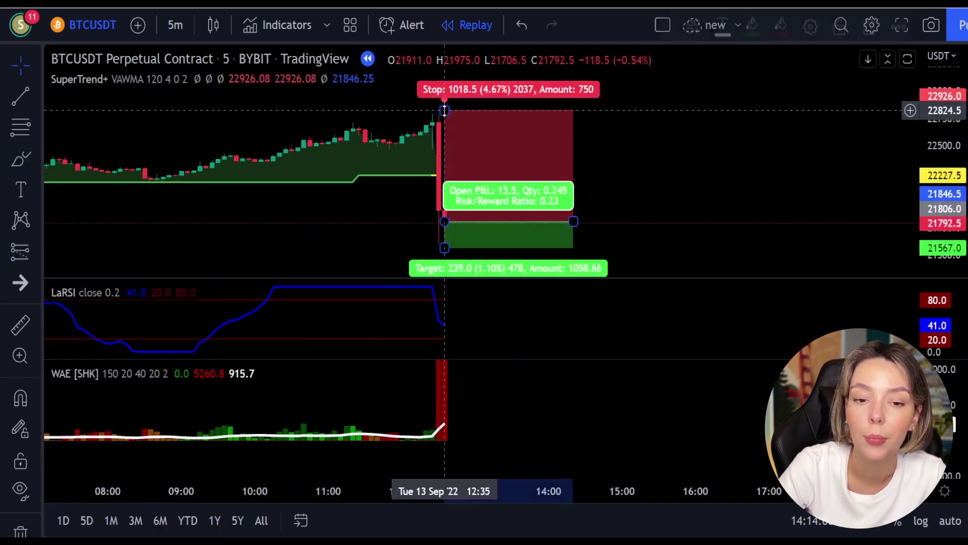
drag(444, 200, 451, 267)
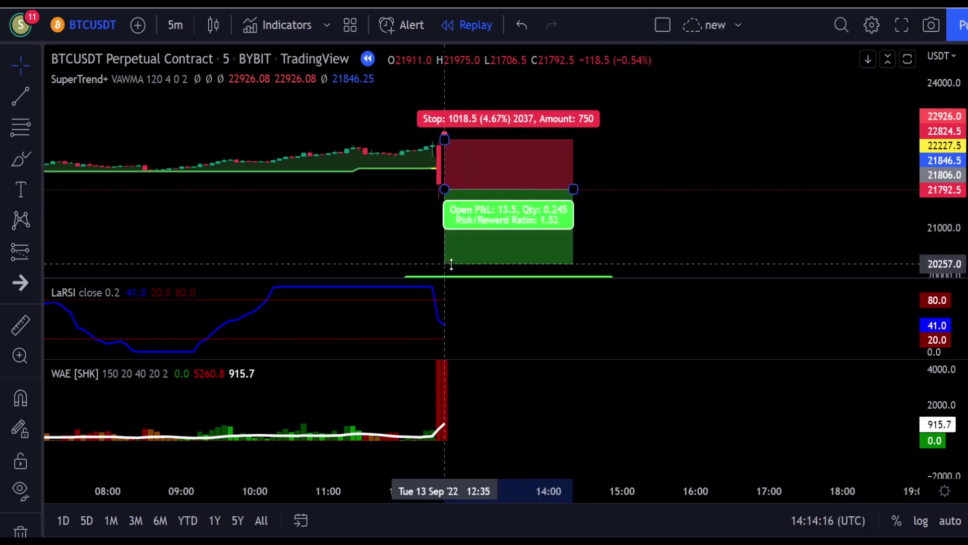
drag(564, 137, 906, 126)
drag(536, 237, 488, 255)
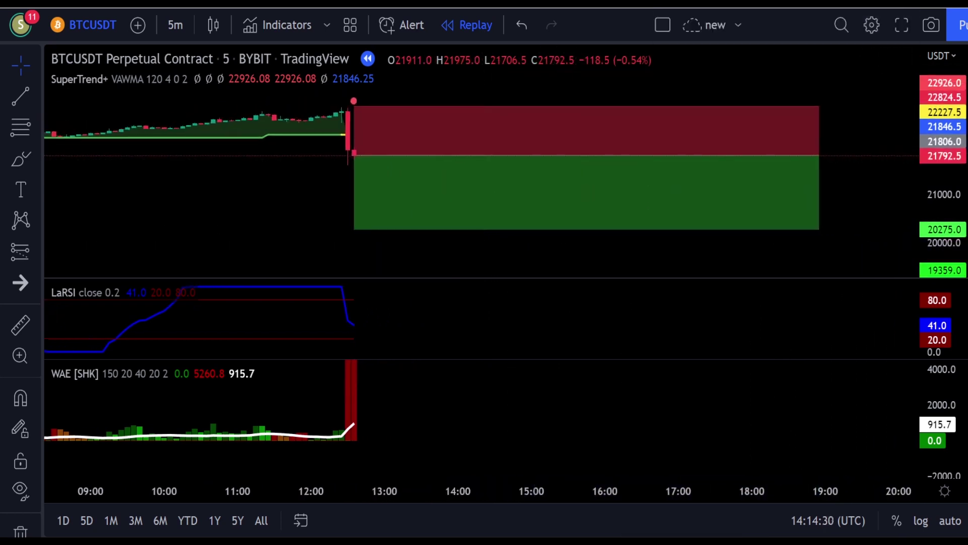
Step: Replay forward until the short closes 1531 in profit at 1.5 risk/reward
key(shift+Down)
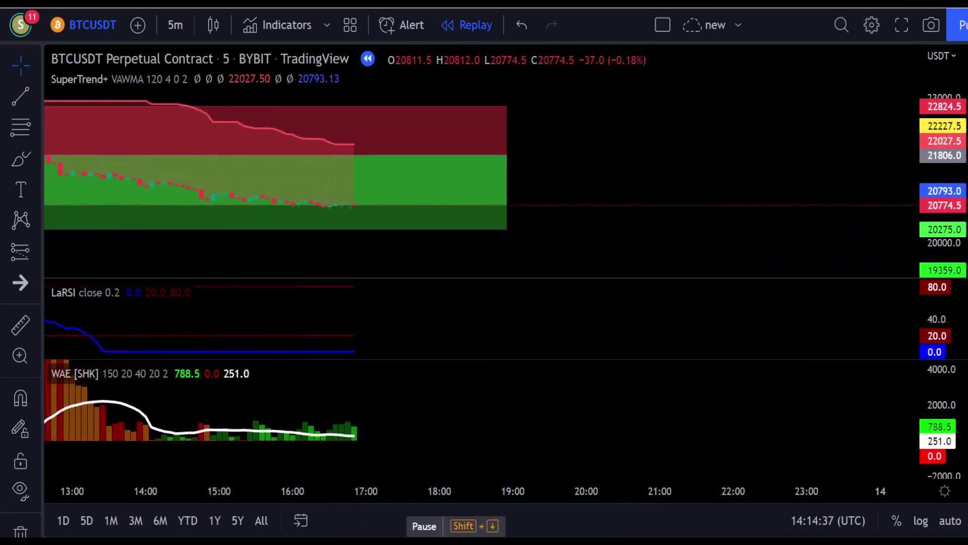
drag(363, 147, 787, 126)
mouse_move(726, 152)
mouse_down()
mouse_move(508, 154)
mouse_move(336, 170)
mouse_move(317, 183)
mouse_up()
drag(234, 260, 458, 238)
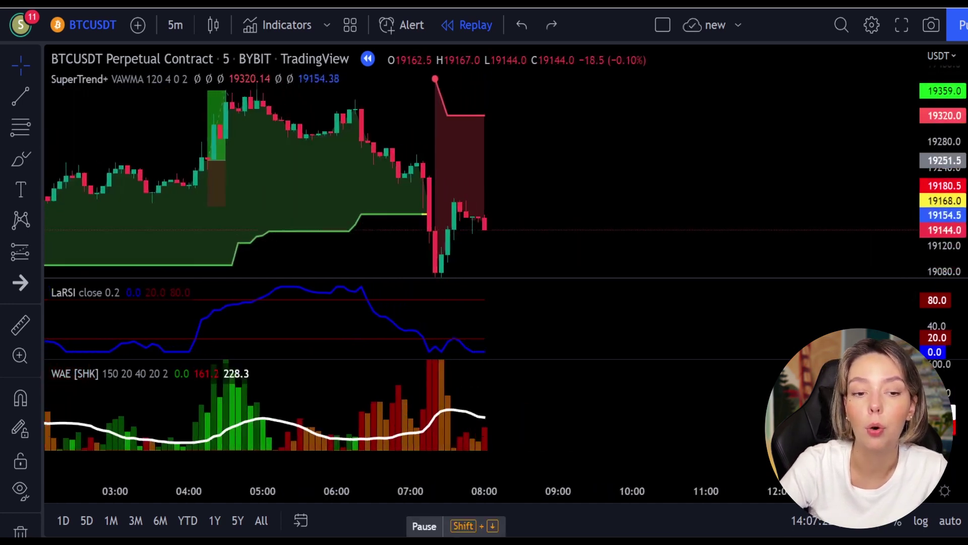
key(shift+Down)
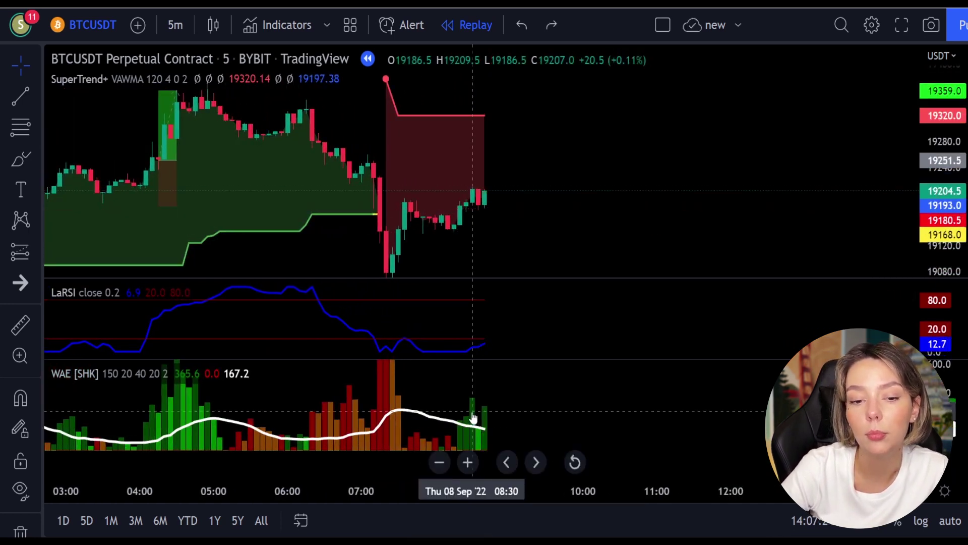